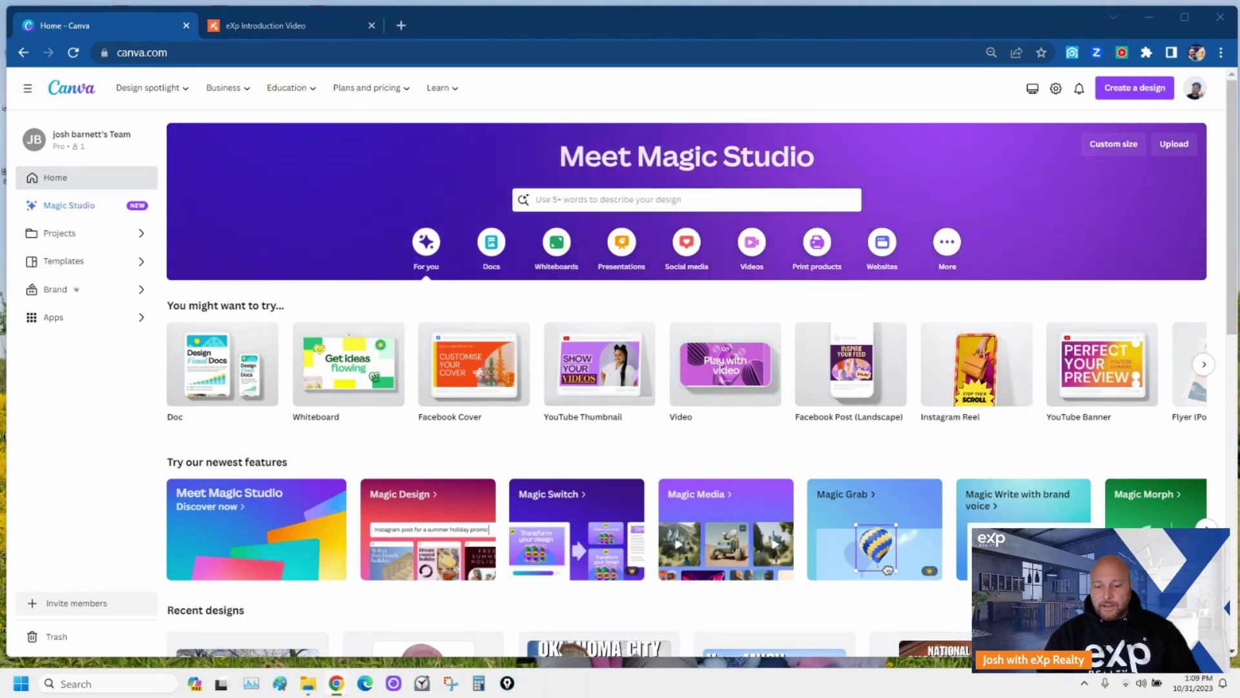
- Create a new blank design in the YouTube Thumbnail format
left_click(1127, 88)
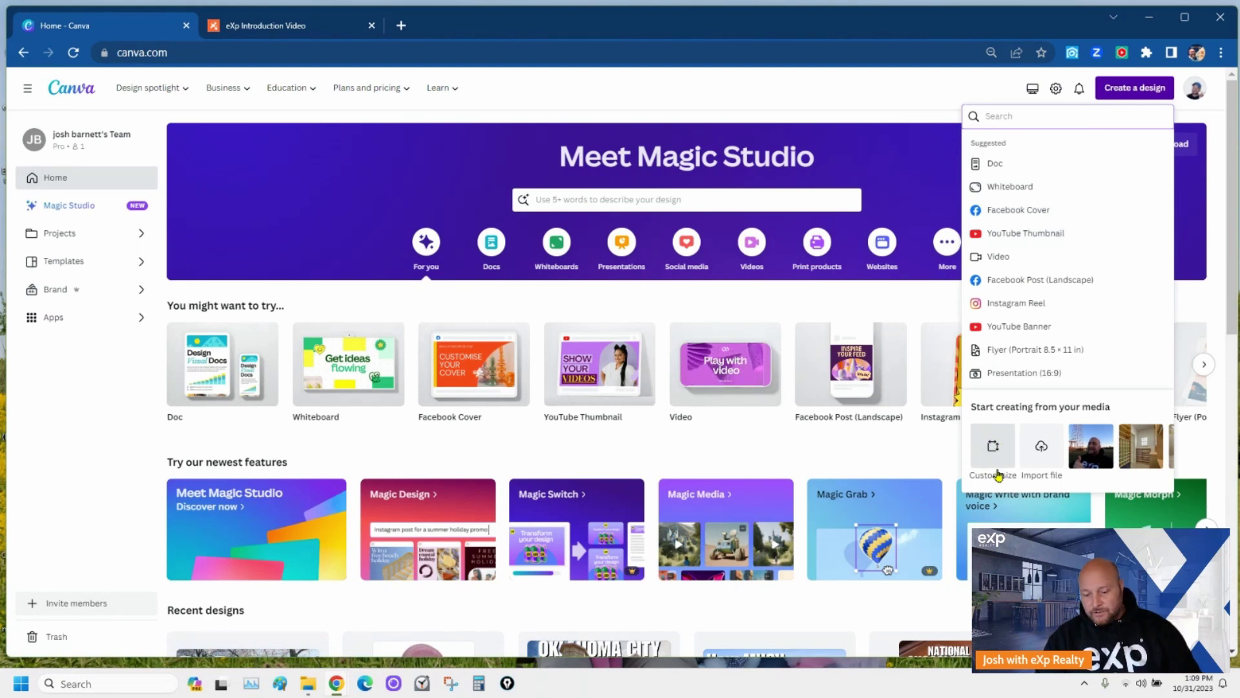
left_click(1032, 235)
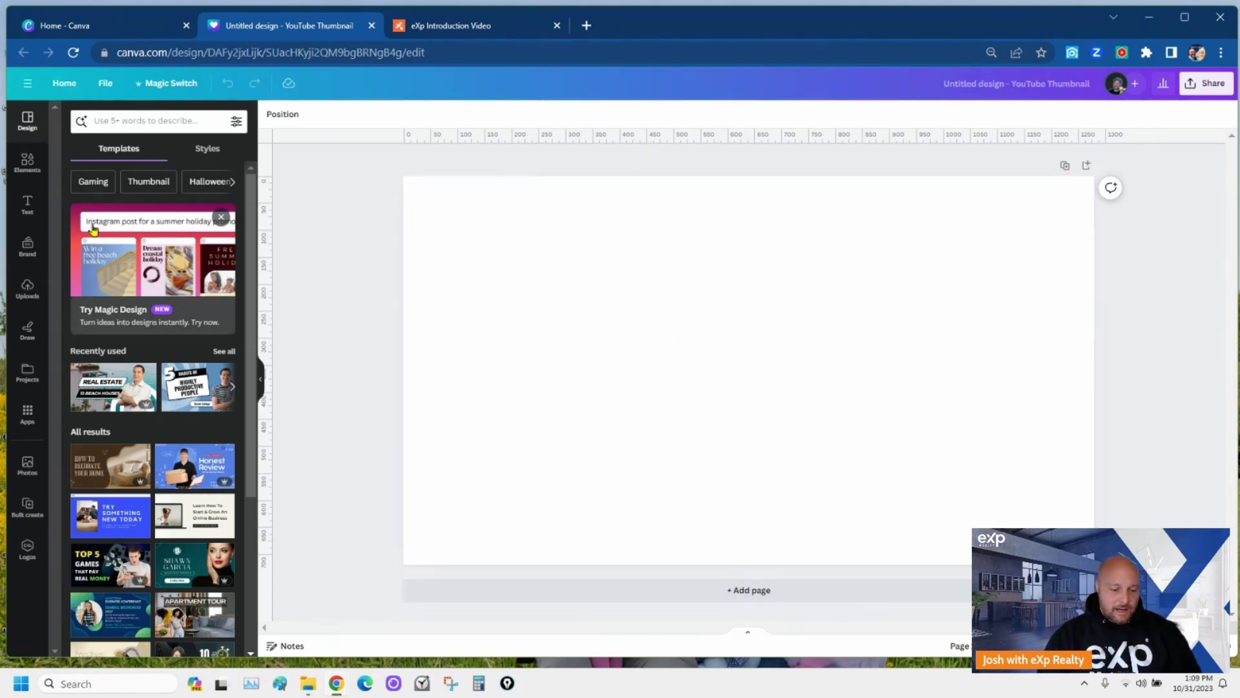
- Upload IMG_7403.HEIC and IMG_7404.HEIC from the property's folder in Google Drive under My Drive, 1. Real Estate, 6. Q - Z
left_click(27, 289)
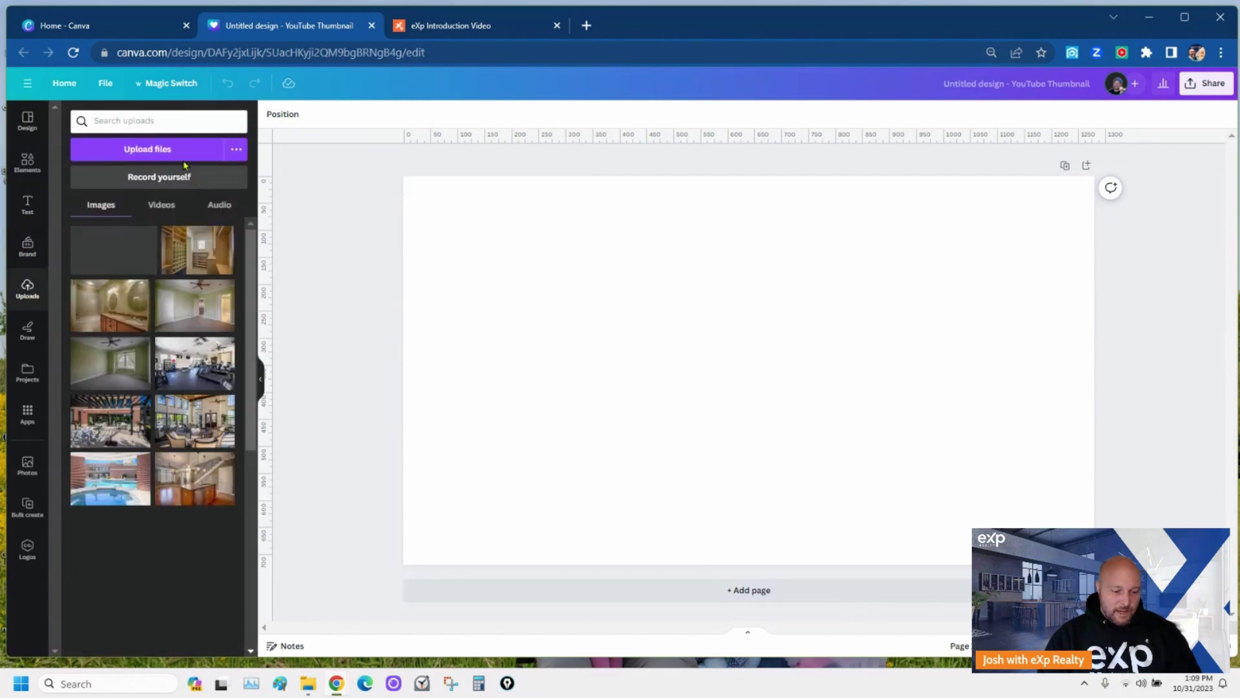
left_click(184, 158)
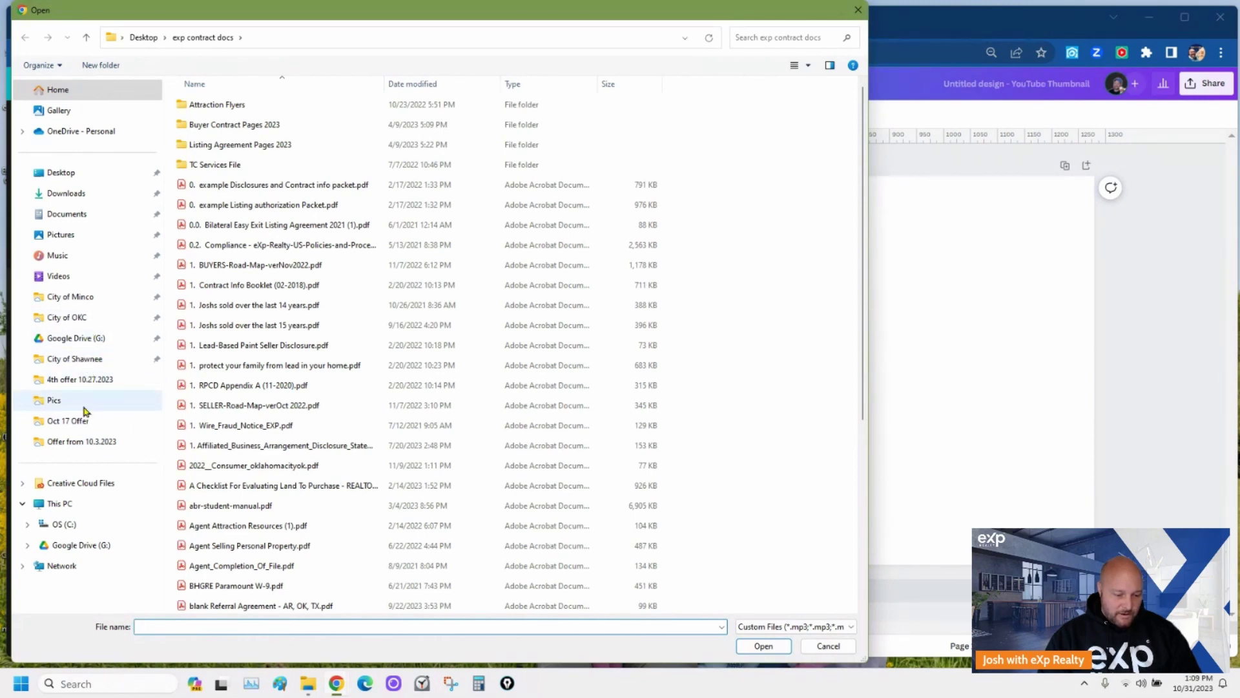
left_click(81, 545)
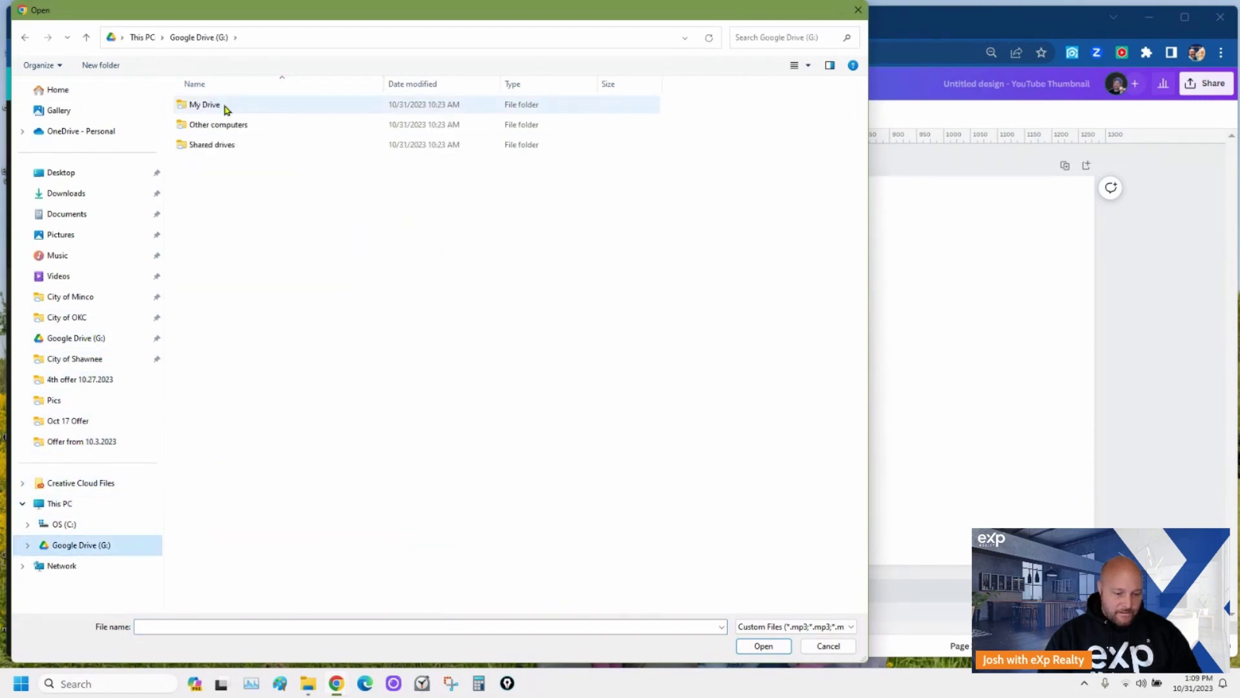
double_click(223, 106)
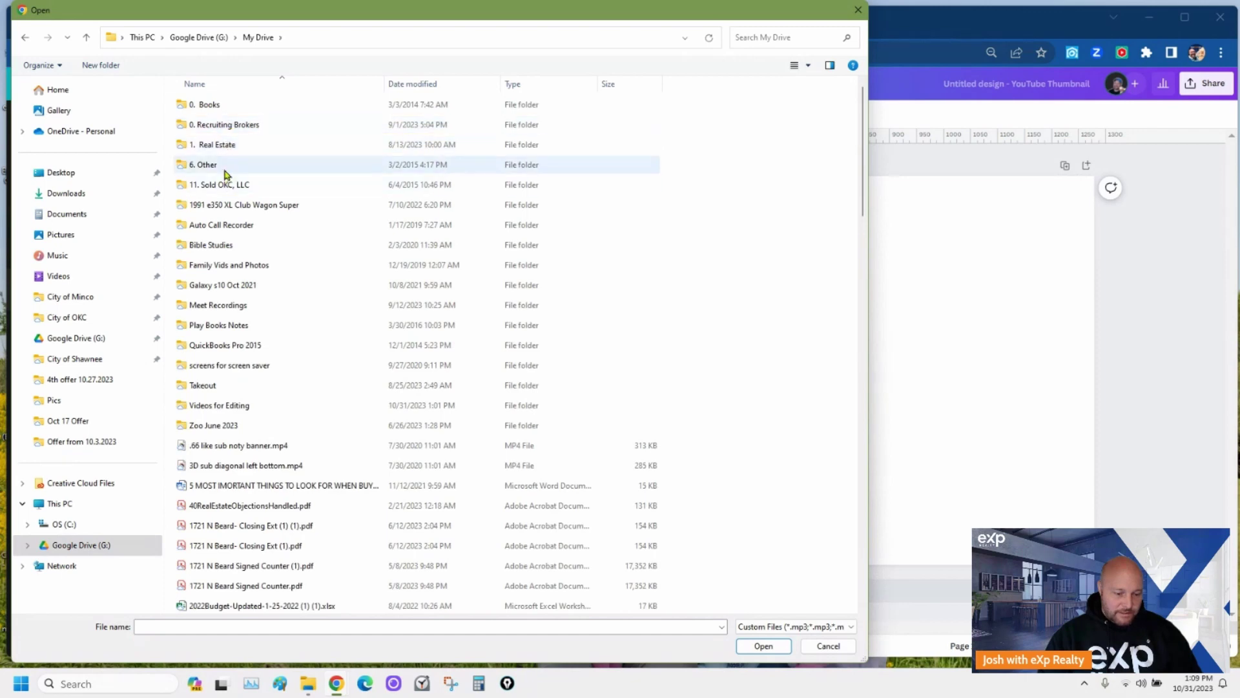
left_click(225, 149)
double_click(225, 150)
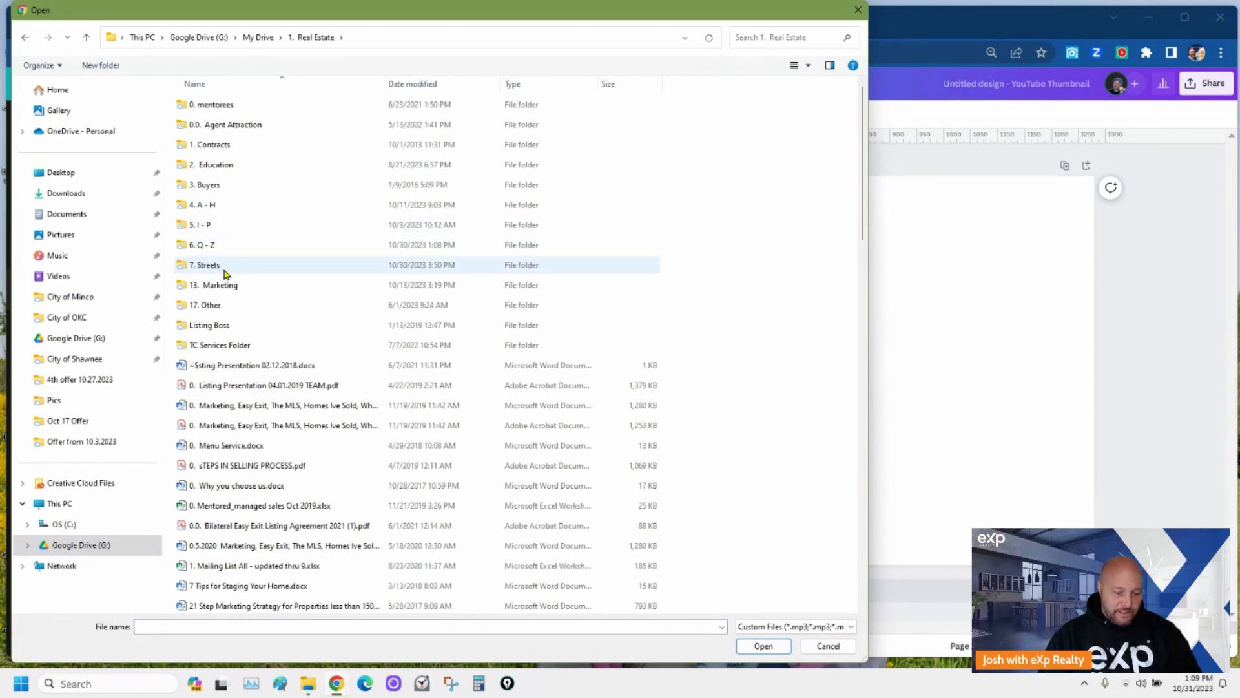
double_click(214, 248)
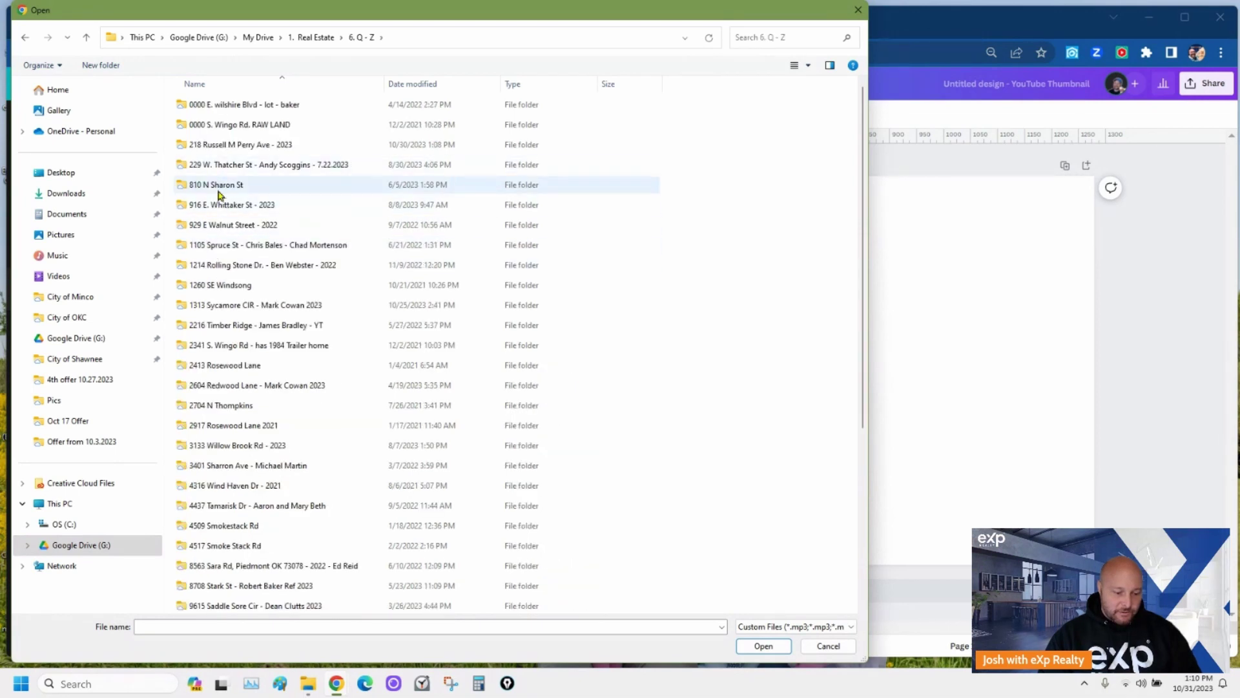
double_click(223, 304)
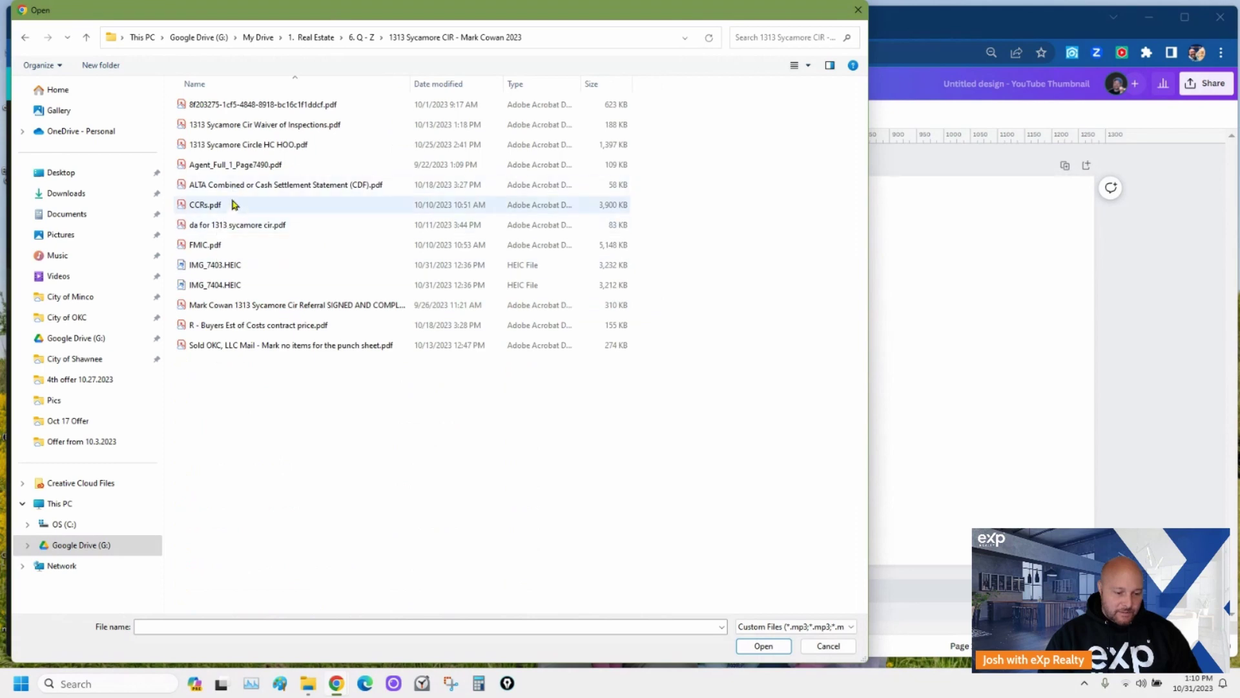
left_click(233, 265)
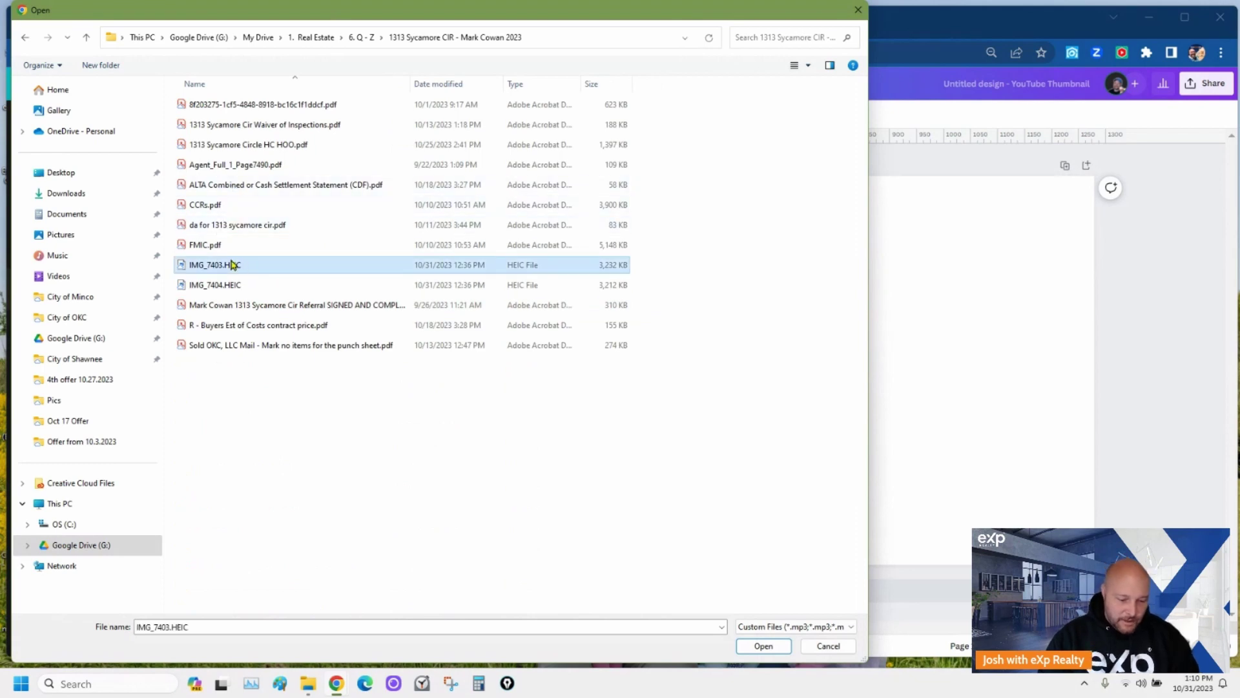
left_click(232, 286, "ctrl")
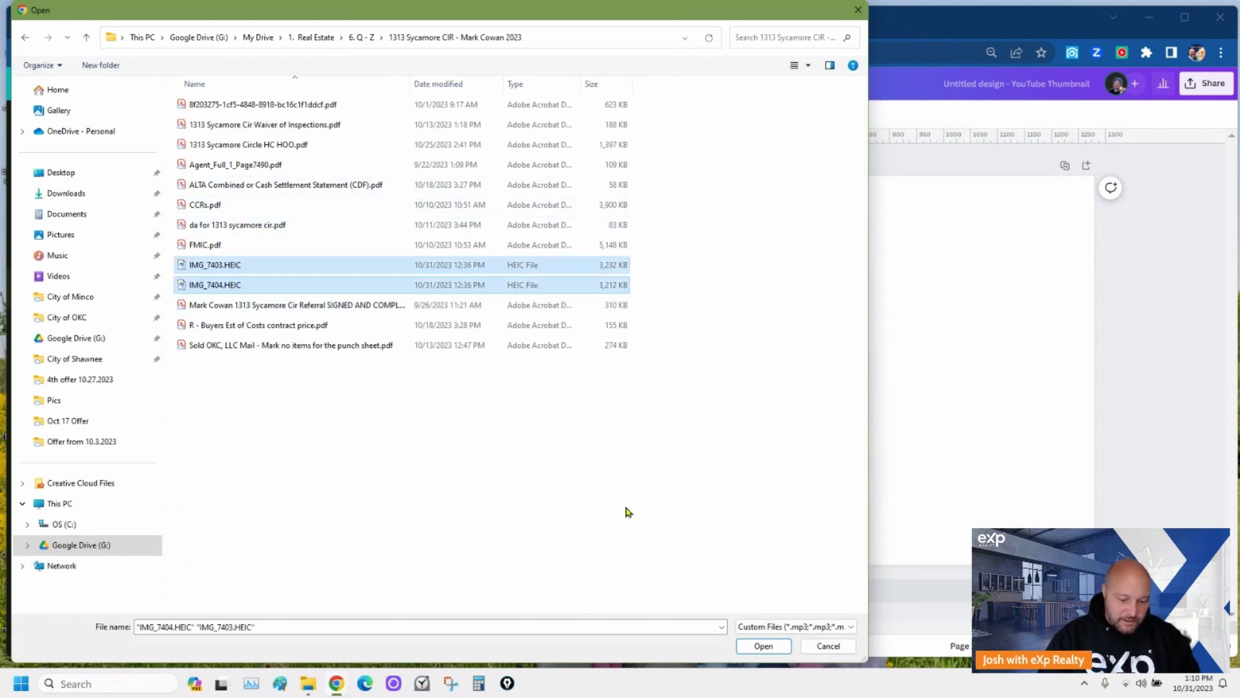
left_click(764, 645)
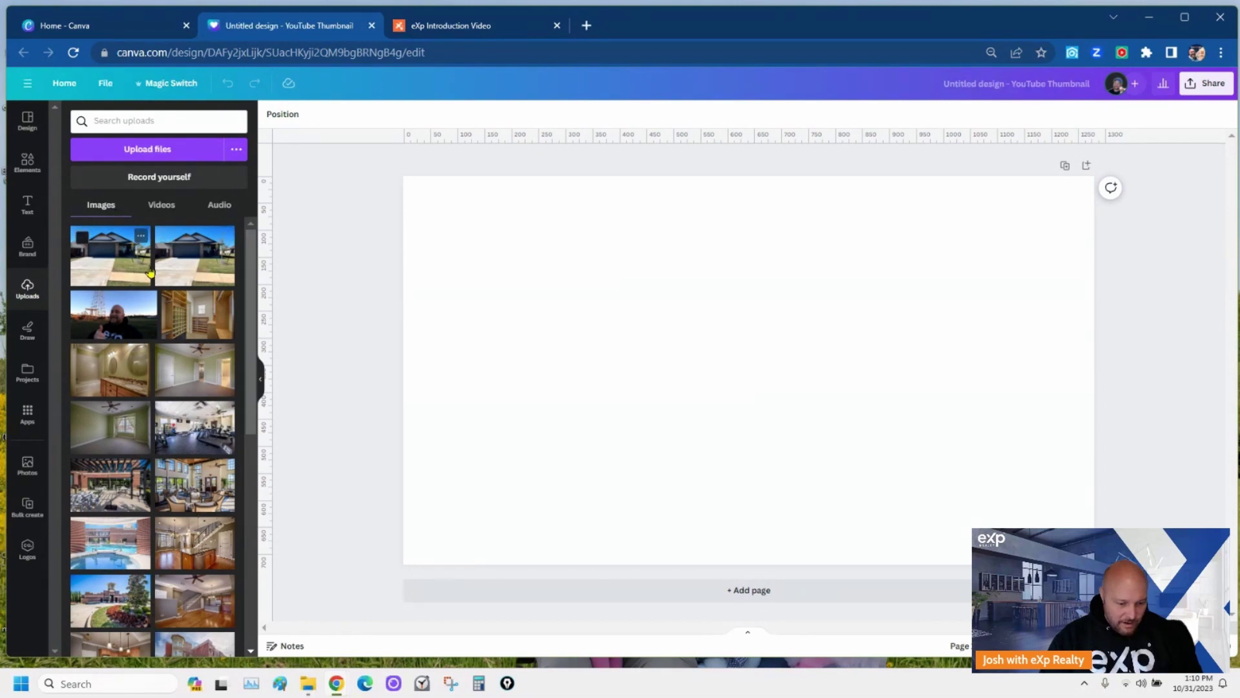
- Place the second newly uploaded house photo on the page and enlarge it from the page's upper-left corner to cover the whole canvas
left_click(192, 277)
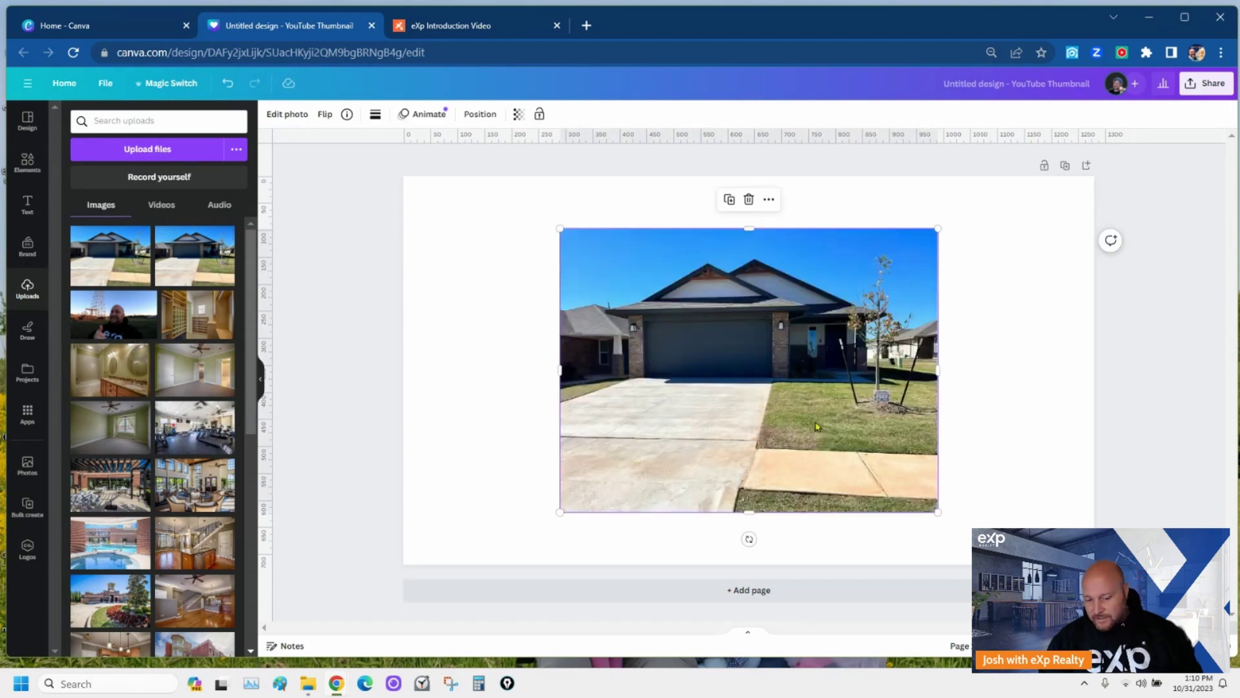
left_click_drag(814, 431, 658, 374)
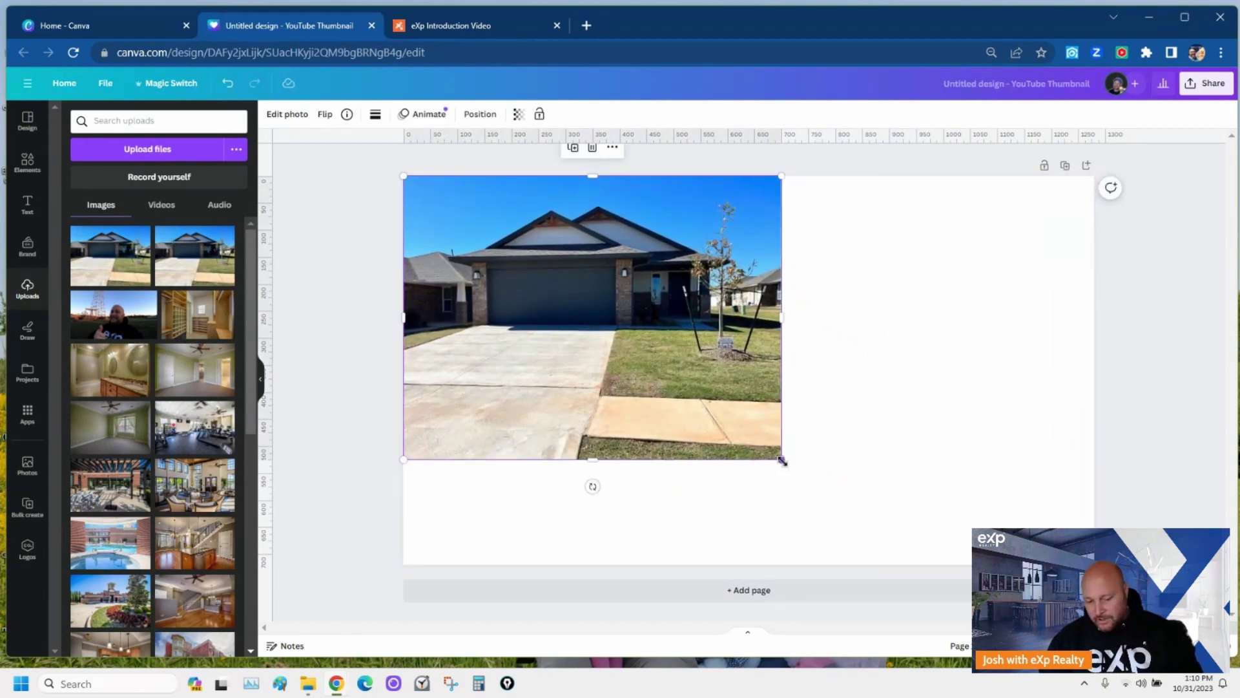
left_click_drag(781, 458, 1095, 566)
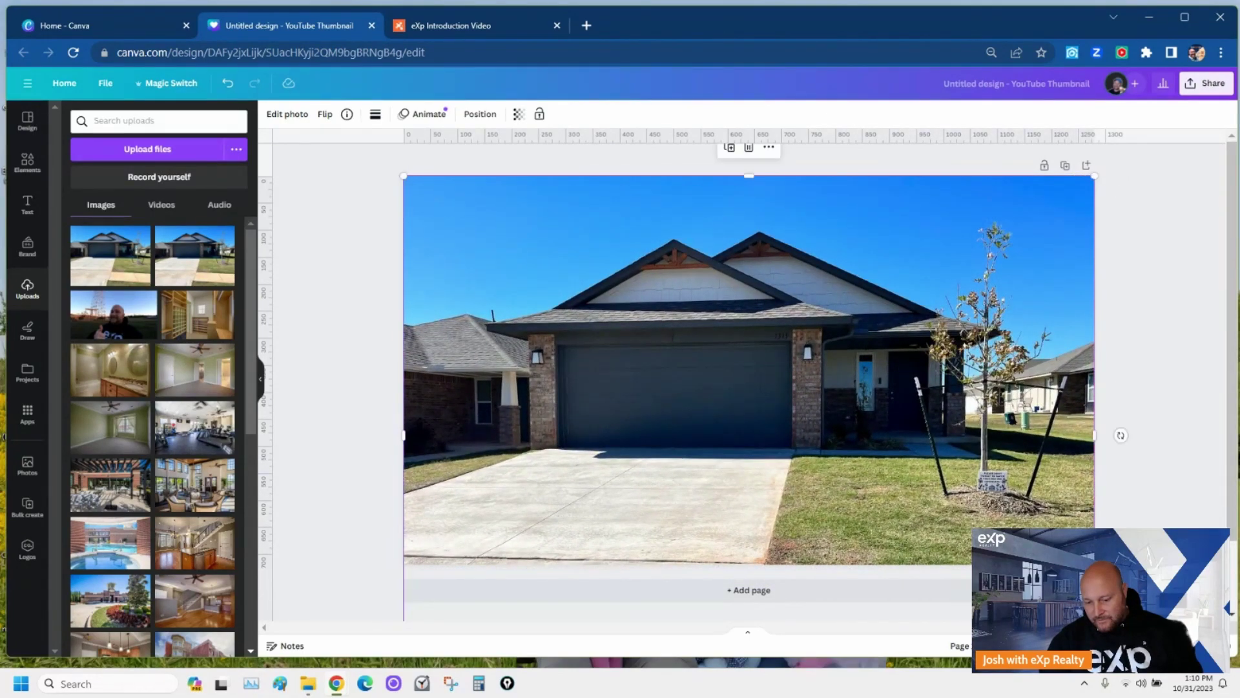
left_click(1191, 458)
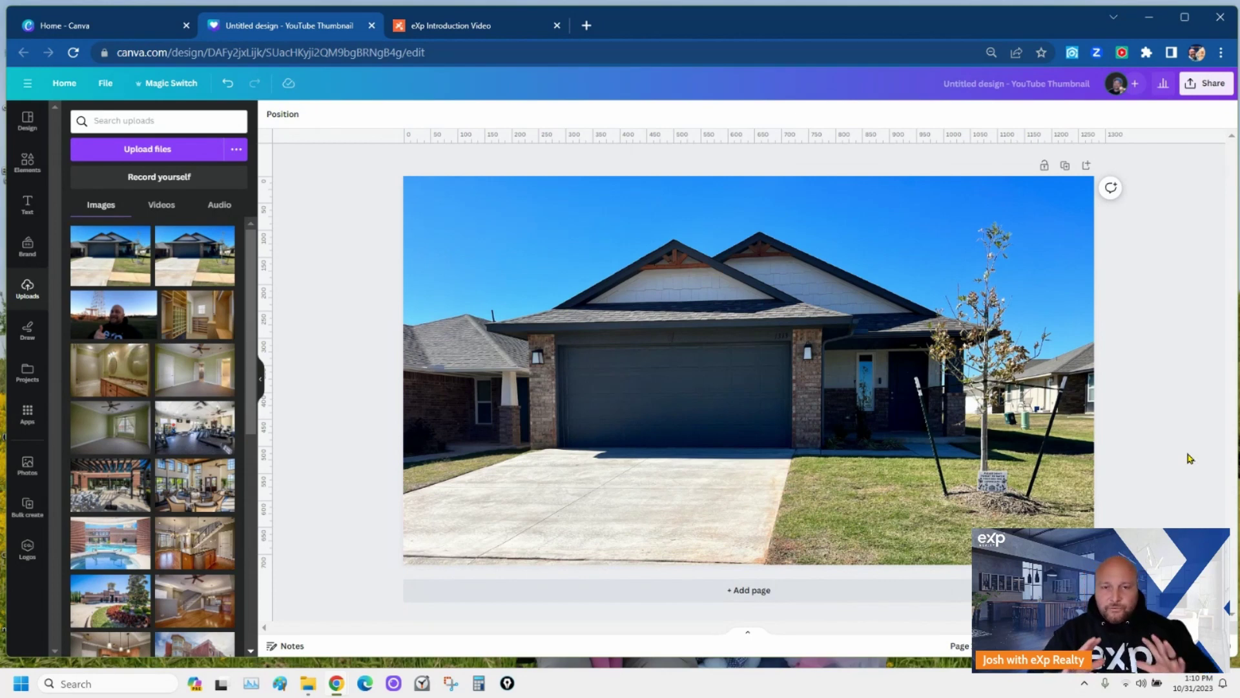
- Duplicate the full-page house photo, offset to the right of the original, and remove the duplicate's background
left_click(884, 389)
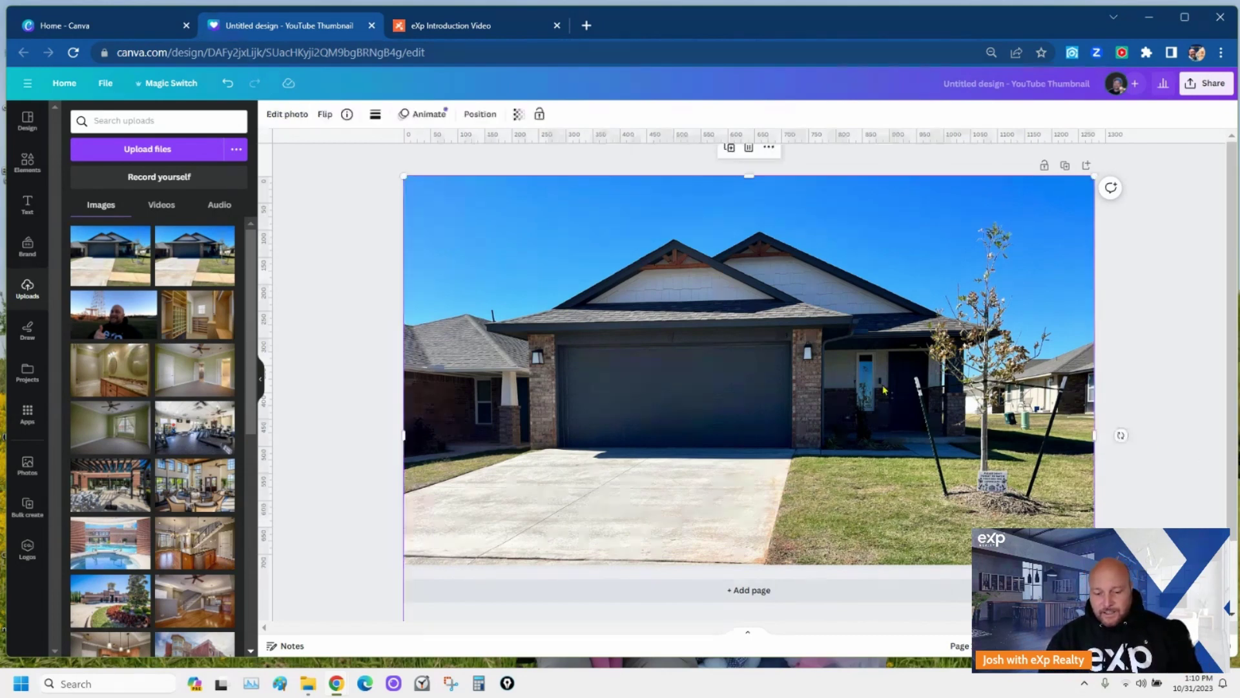
left_click(730, 149)
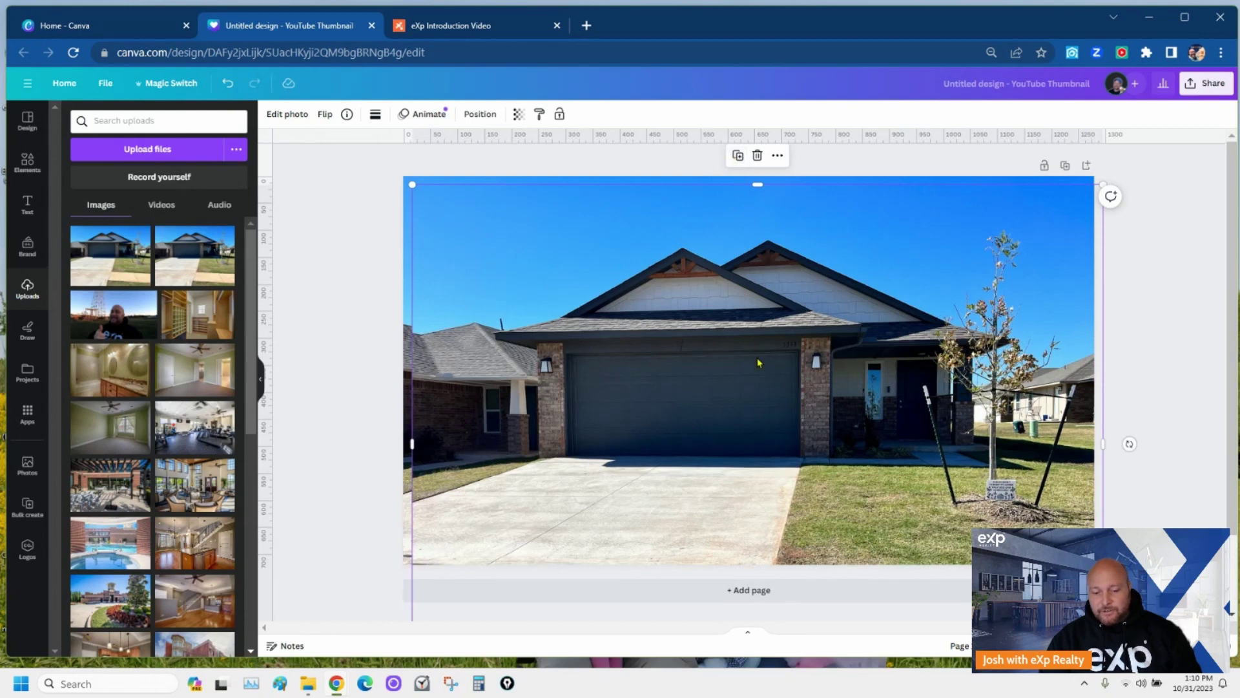
left_click_drag(759, 362, 967, 375)
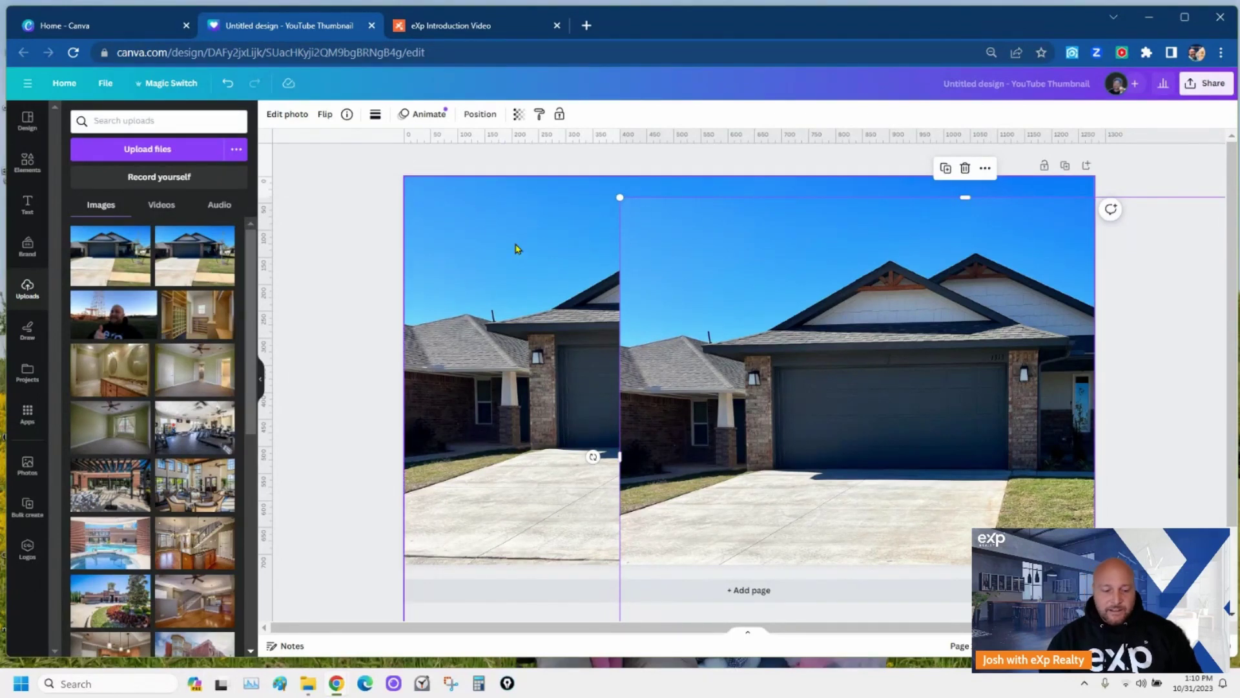
left_click(279, 118)
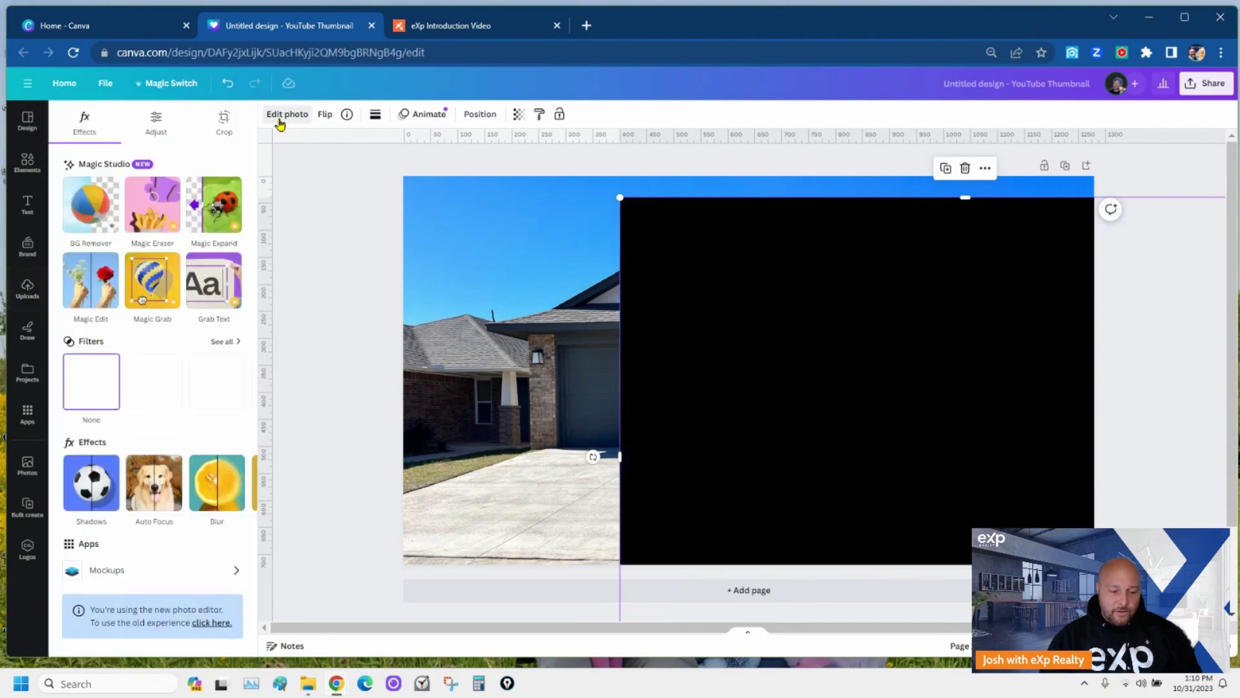
left_click(97, 204)
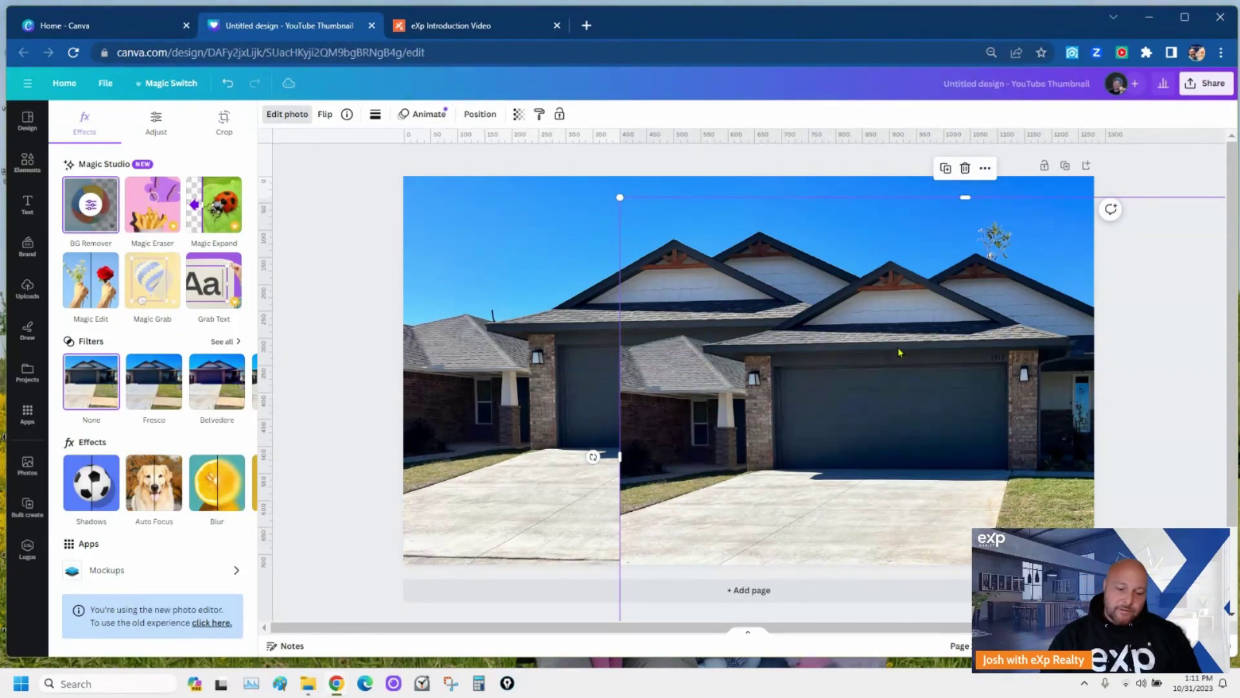
- Crop the empty area above the roof from the cut-out house copy and align the copy exactly over the original photo
left_click_drag(900, 352, 795, 354)
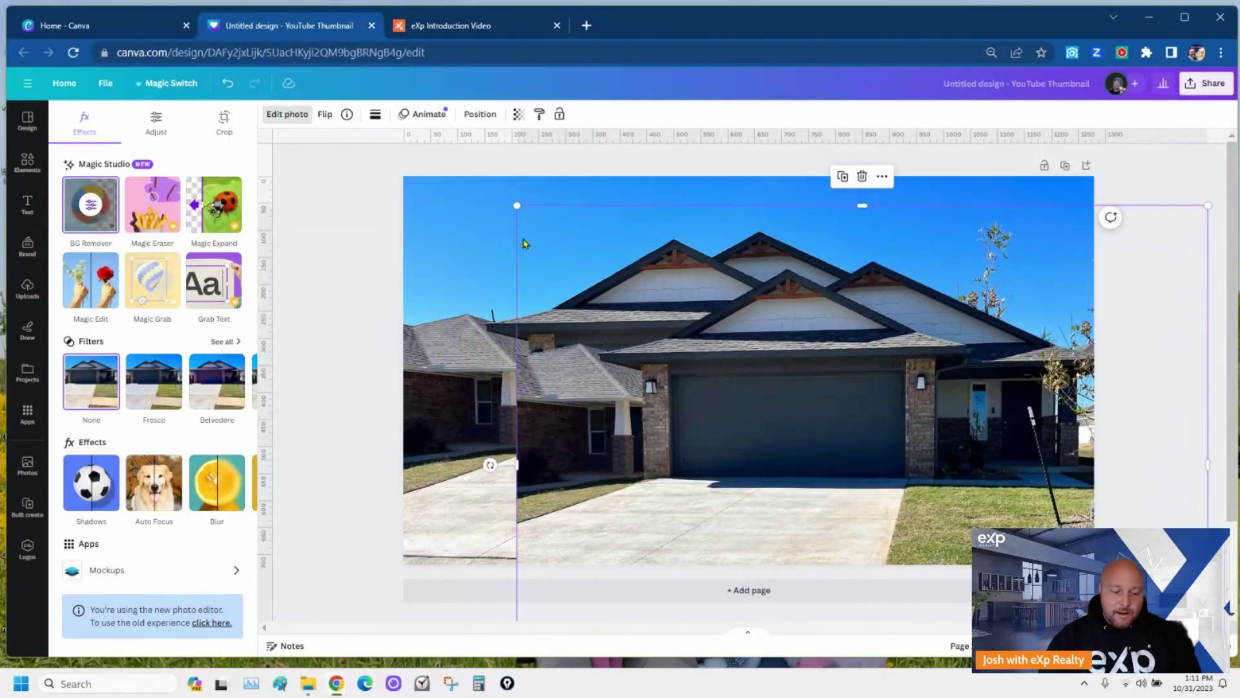
left_click(227, 123)
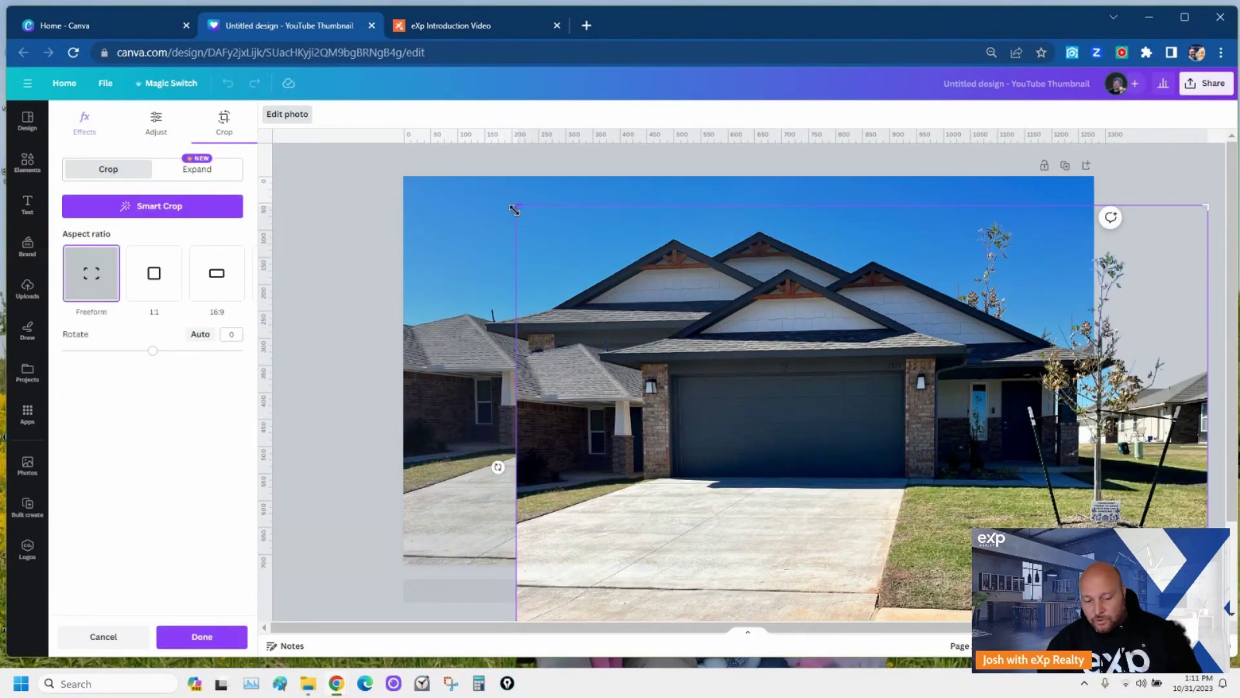
left_click_drag(514, 210, 540, 275)
left_click_drag(517, 208, 505, 259)
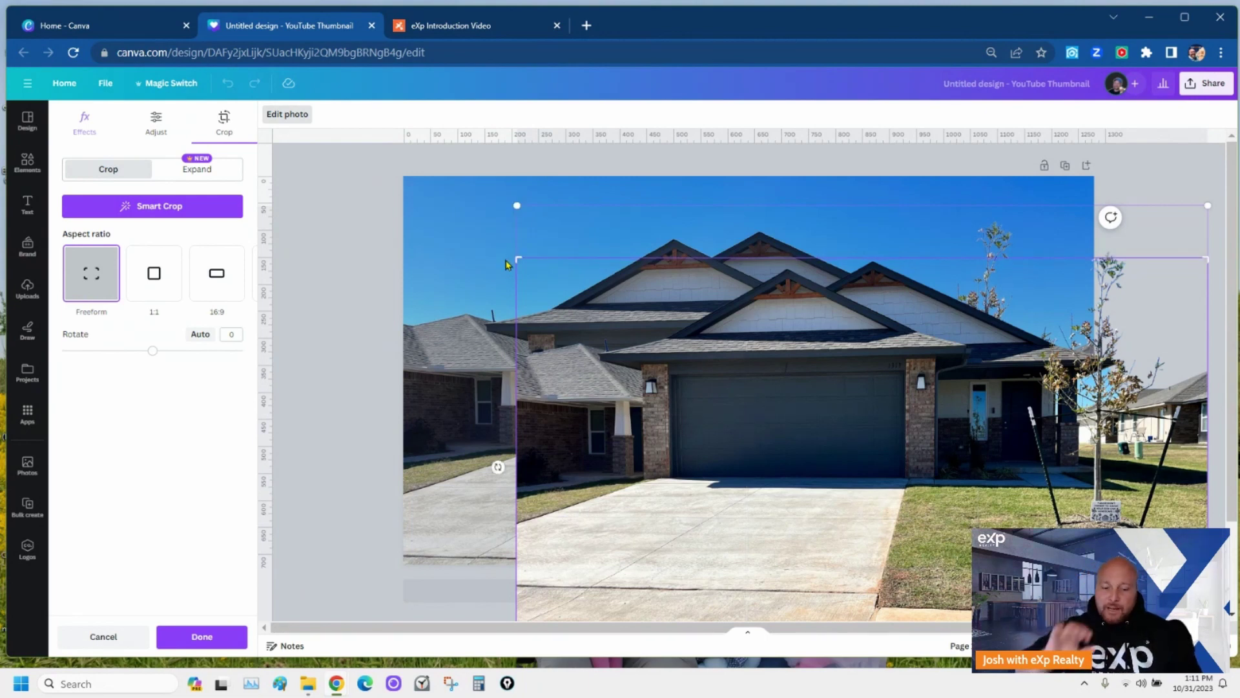
left_click_drag(837, 425, 839, 426)
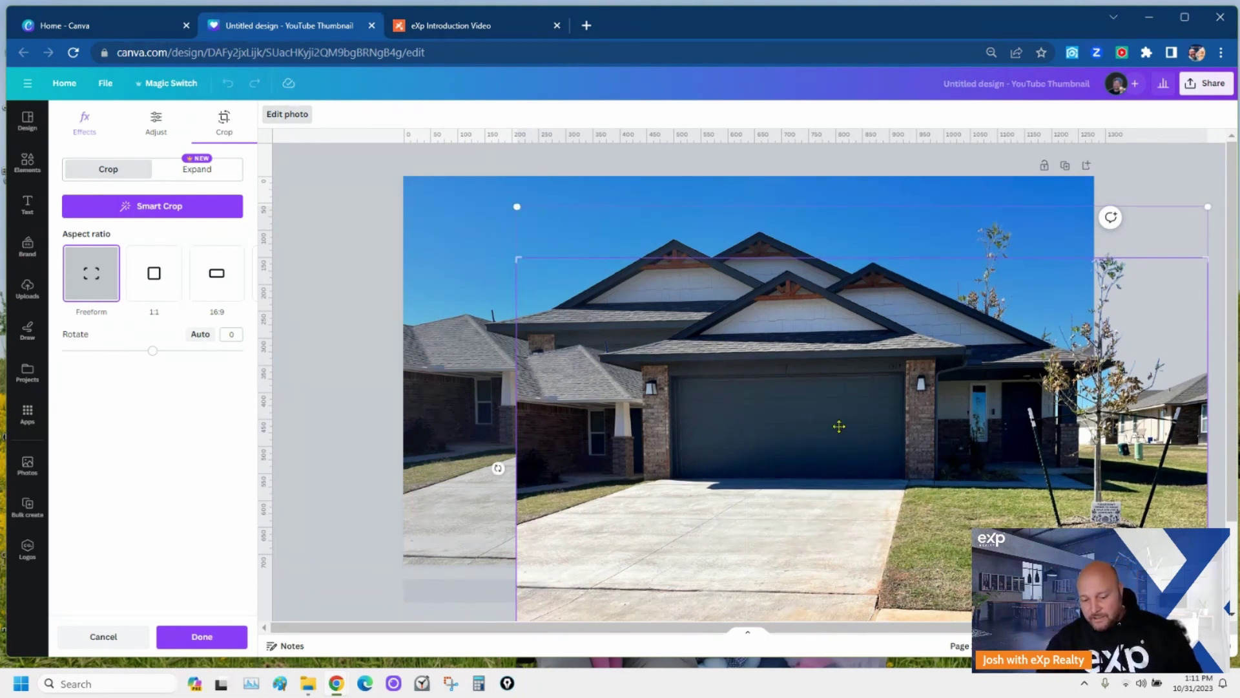
left_click(200, 637)
left_click_drag(766, 450, 701, 404)
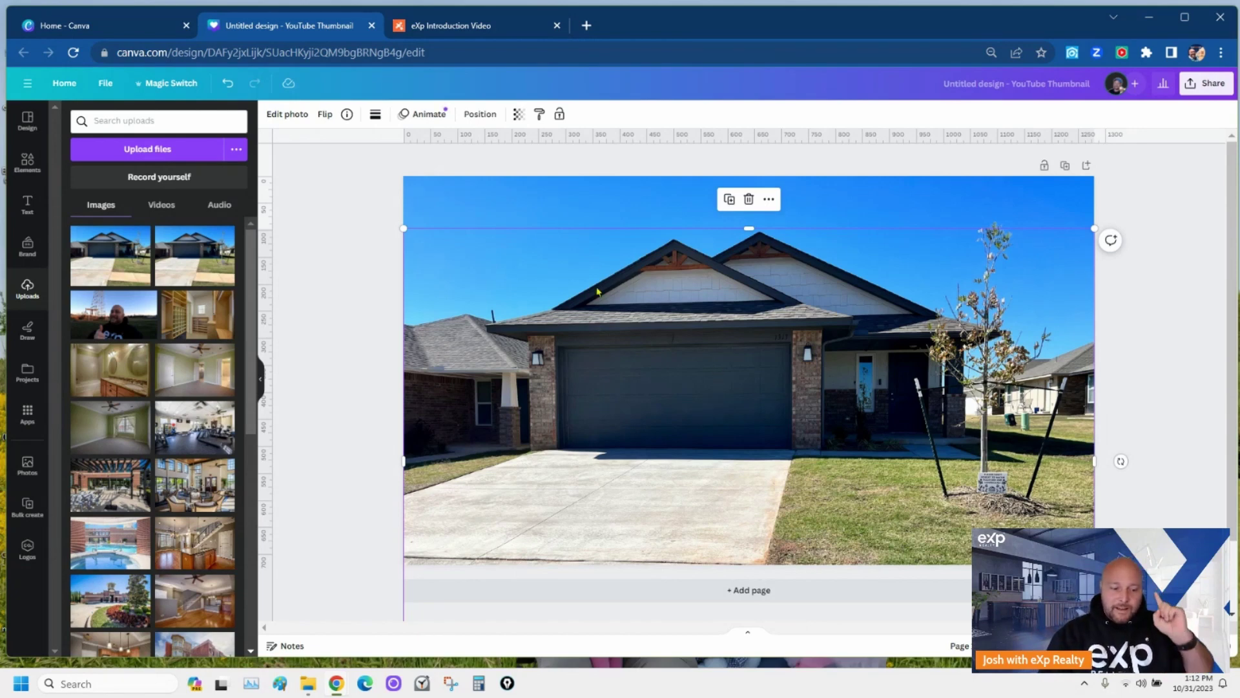
- Add a heading reading "$235,000" over the house photo
left_click(28, 204)
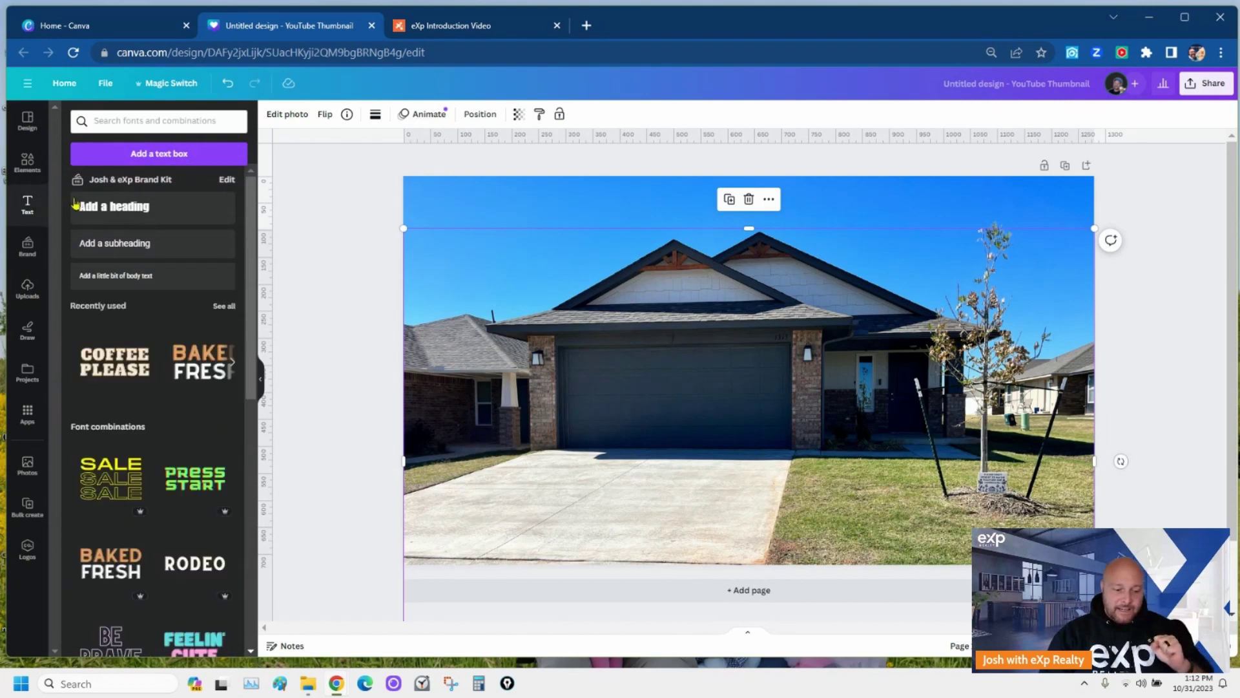
left_click(112, 209)
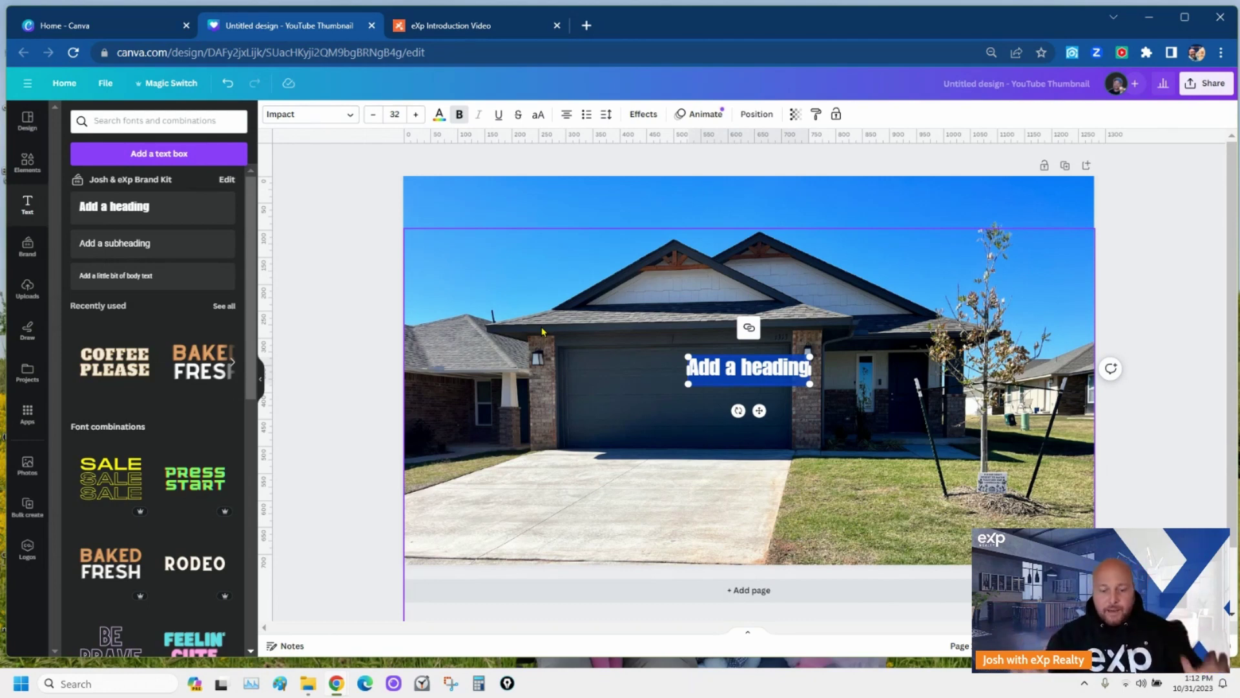
type("235")
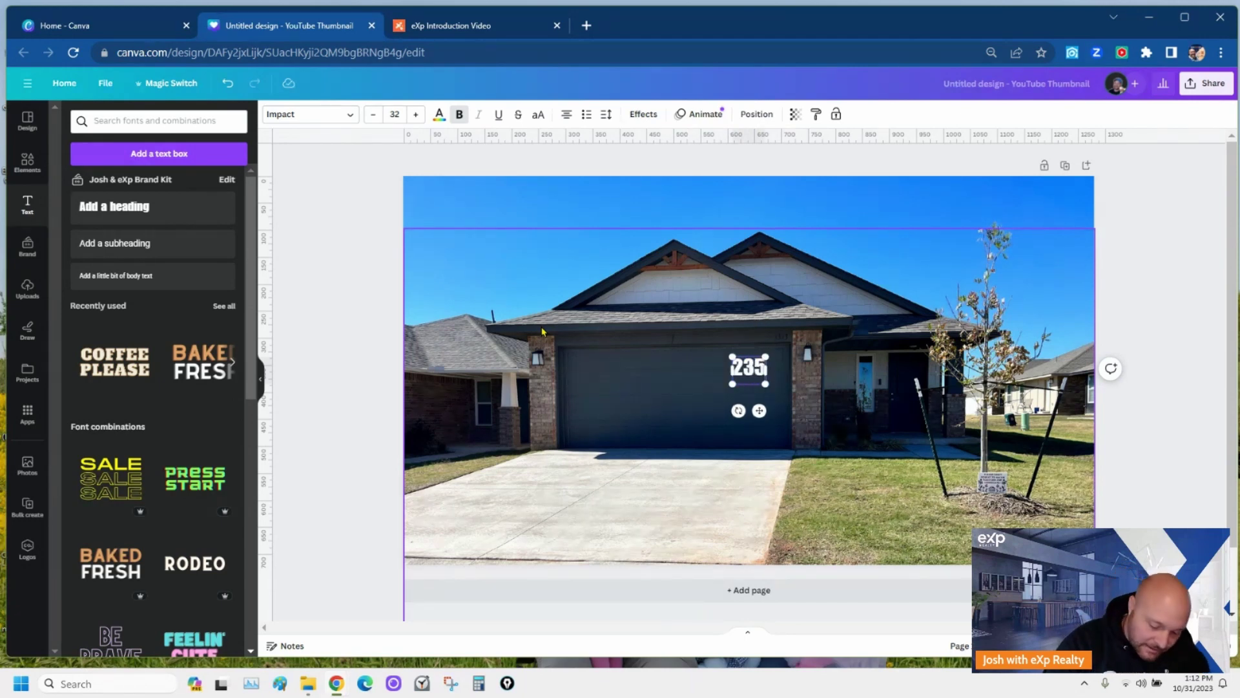
type(",000")
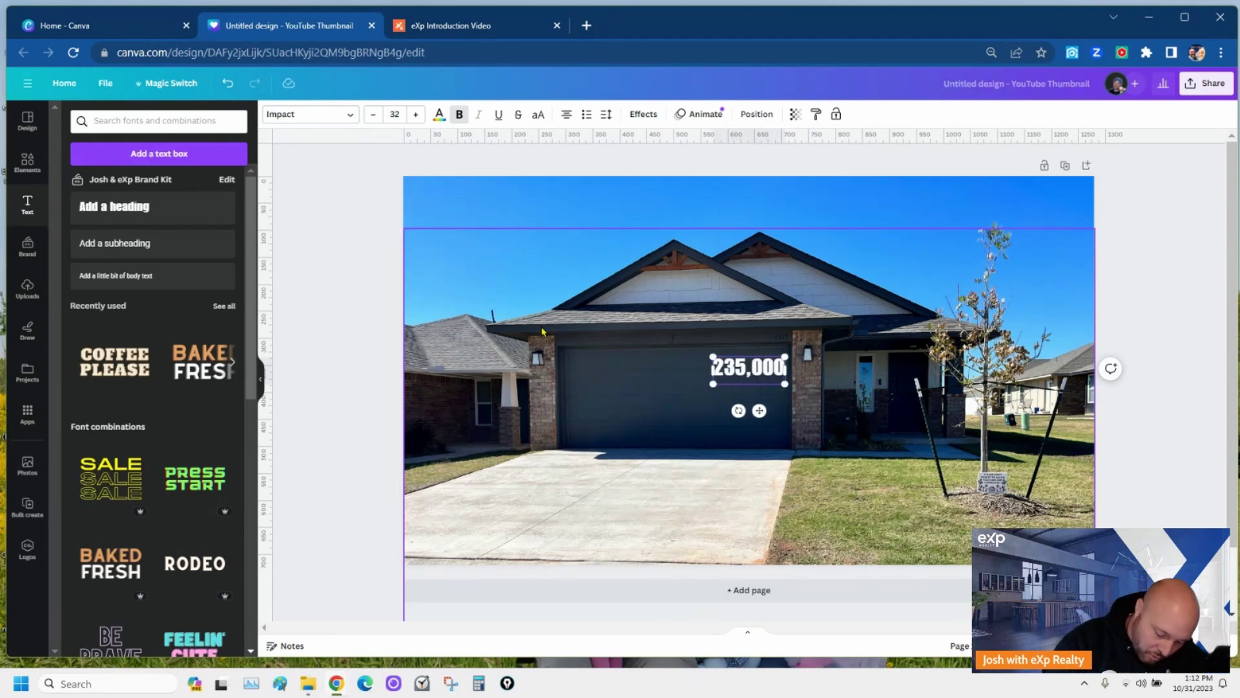
key("Left")
key("Left")
key("Left")
key("Left")
key("Left")
key("Left")
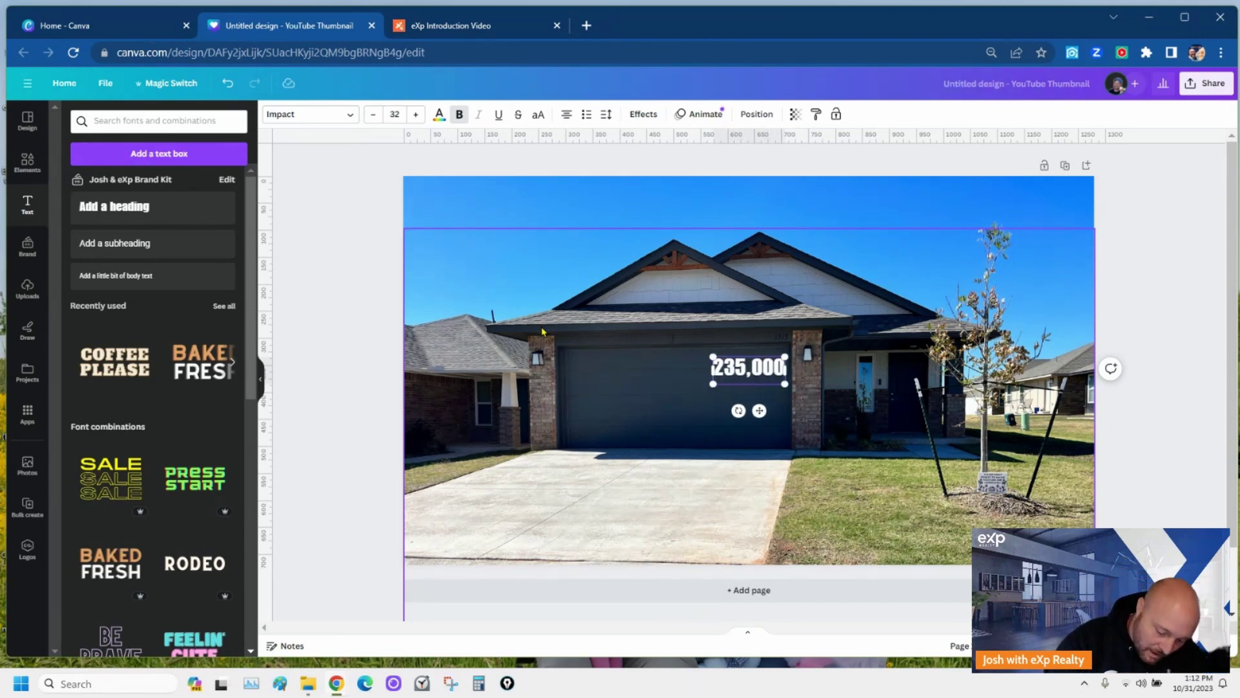
type("$")
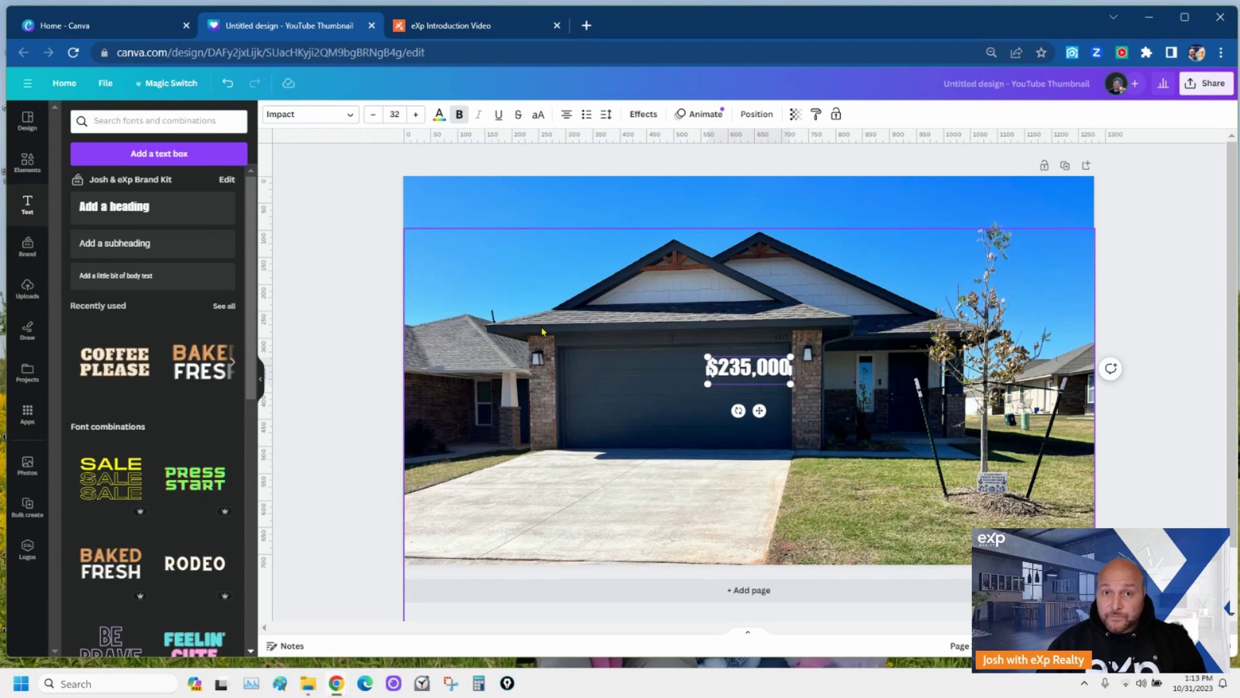
- Replace the heading's text with "YUKON, OK"
key("ctrl+a")
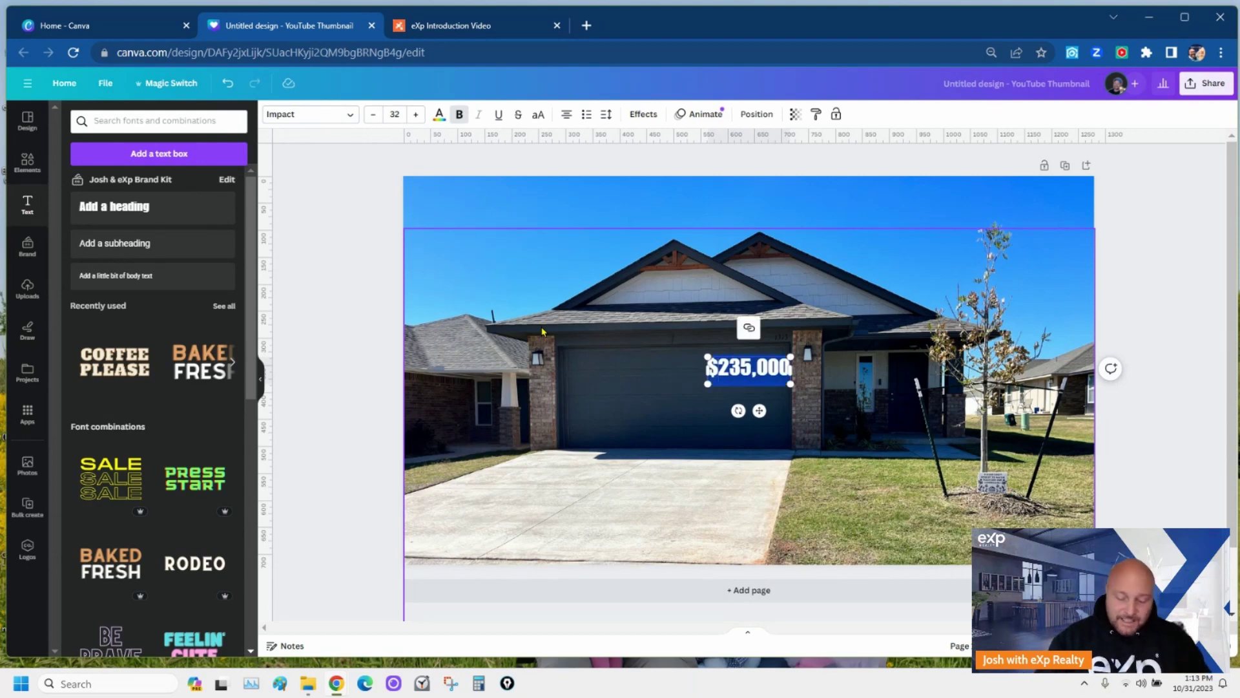
type("YUKON")
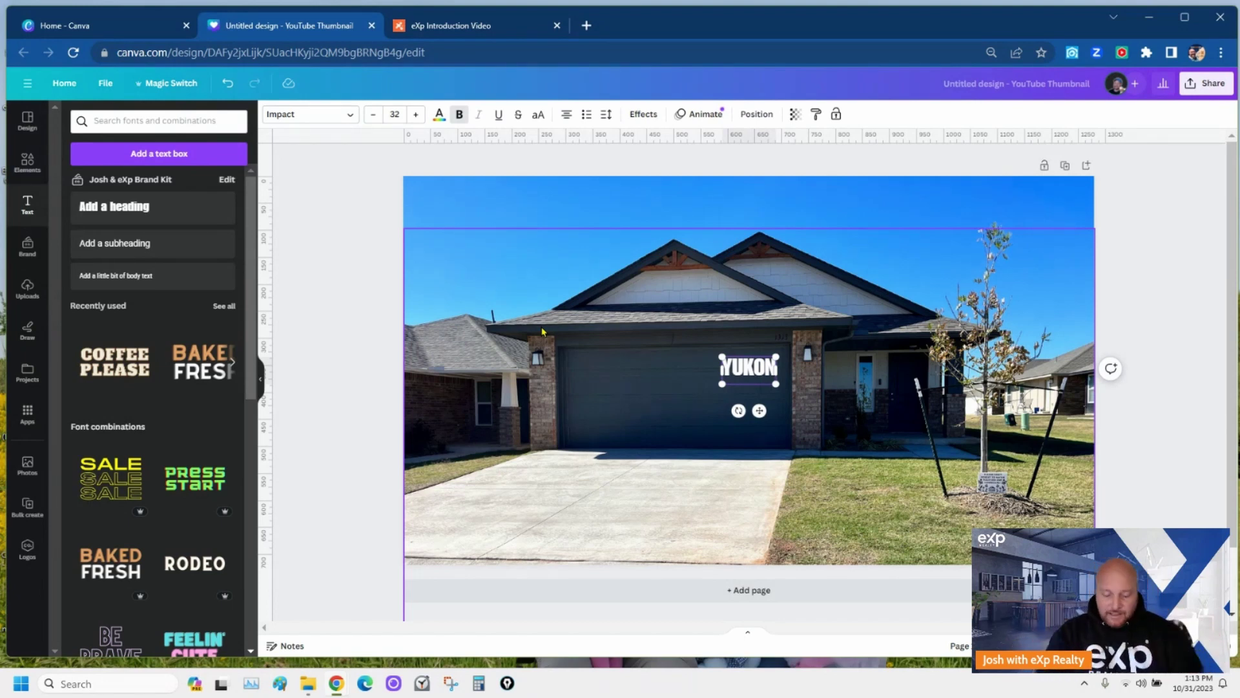
type(",")
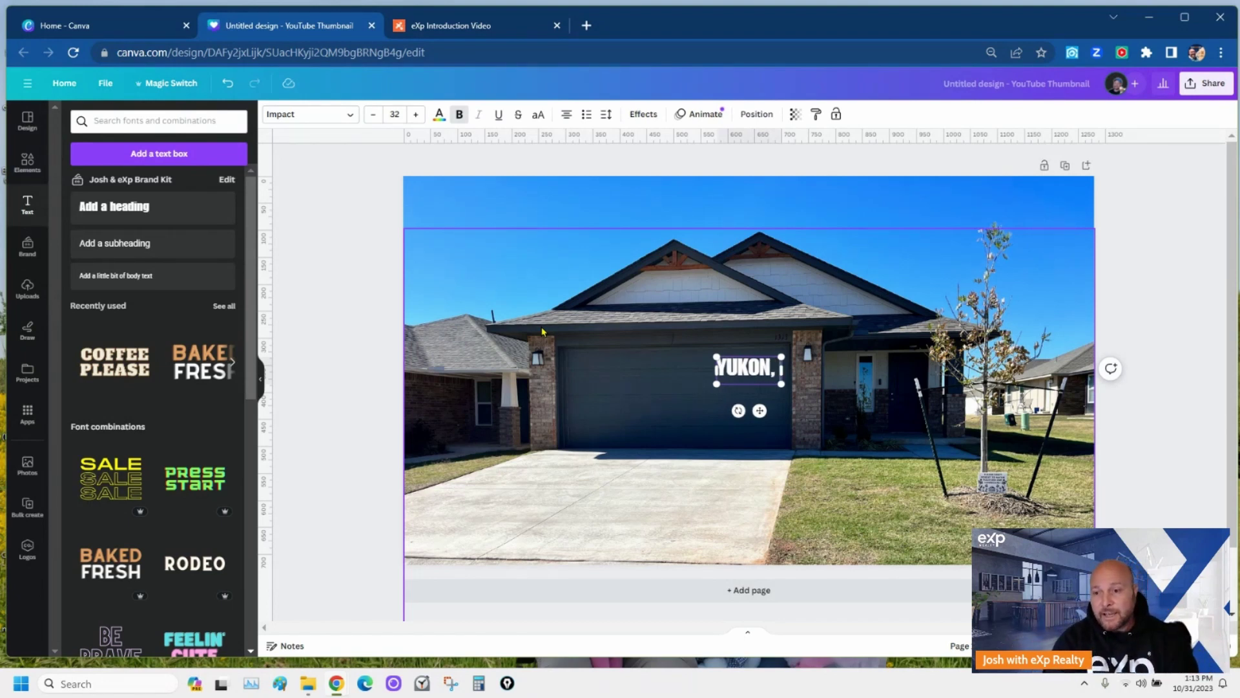
type(" OK")
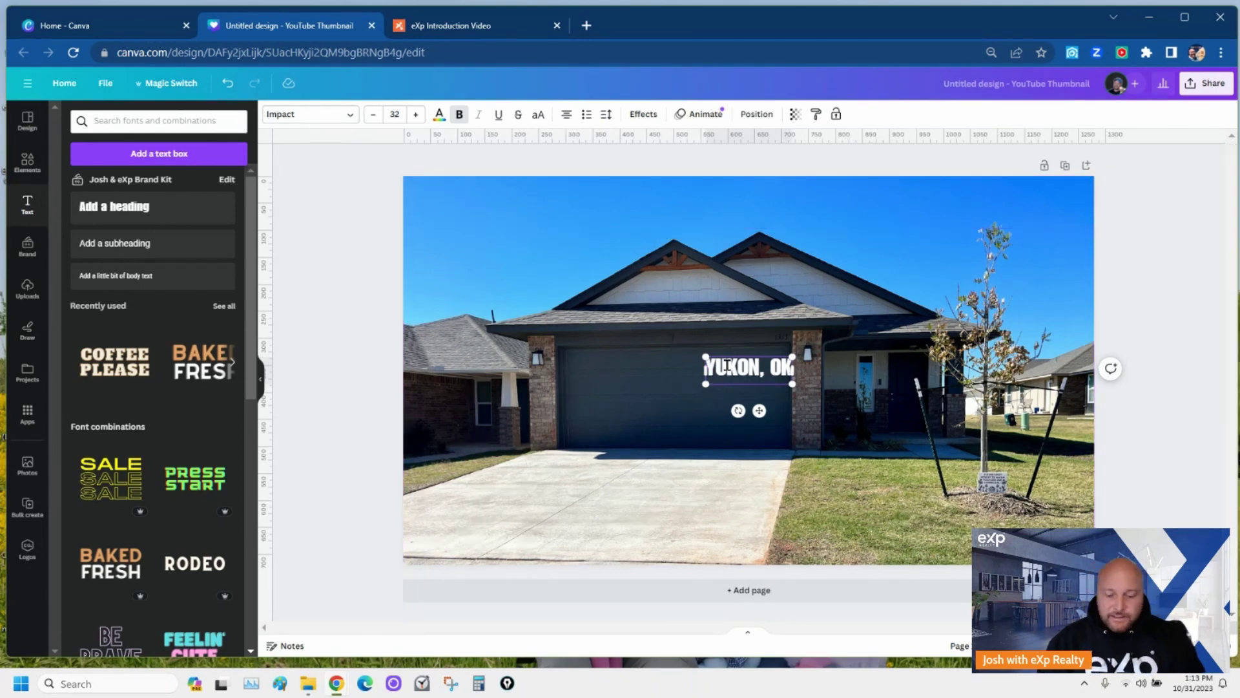
- Enlarge the "YUKON, OK" heading to font size 175 and place it at the page's upper edge, overlapping the roof peaks
left_click_drag(705, 357, 450, 238)
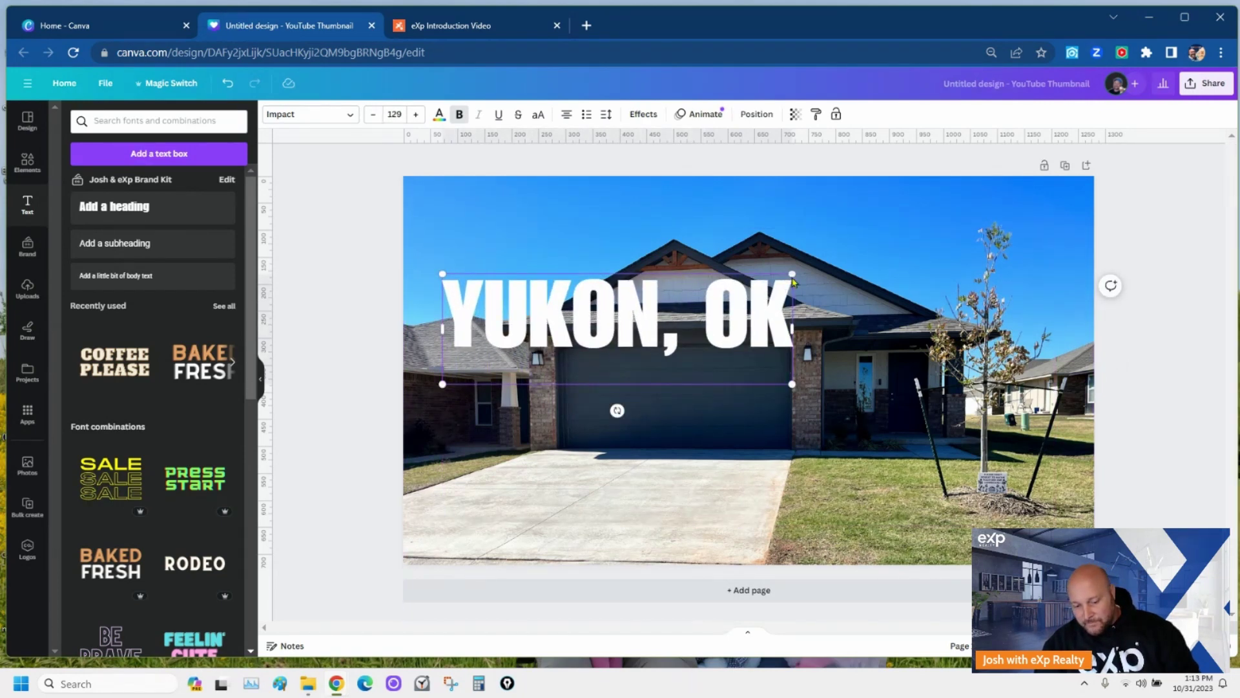
left_click_drag(793, 277, 1076, 253)
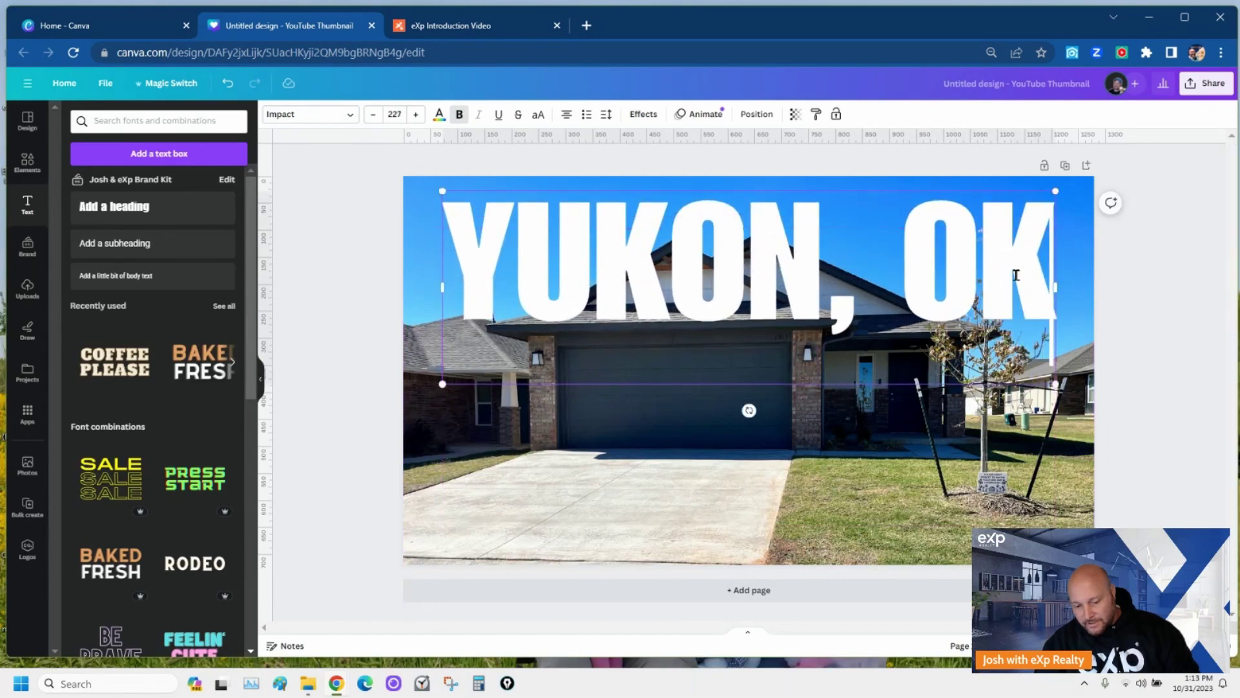
left_click_drag(934, 384, 933, 373)
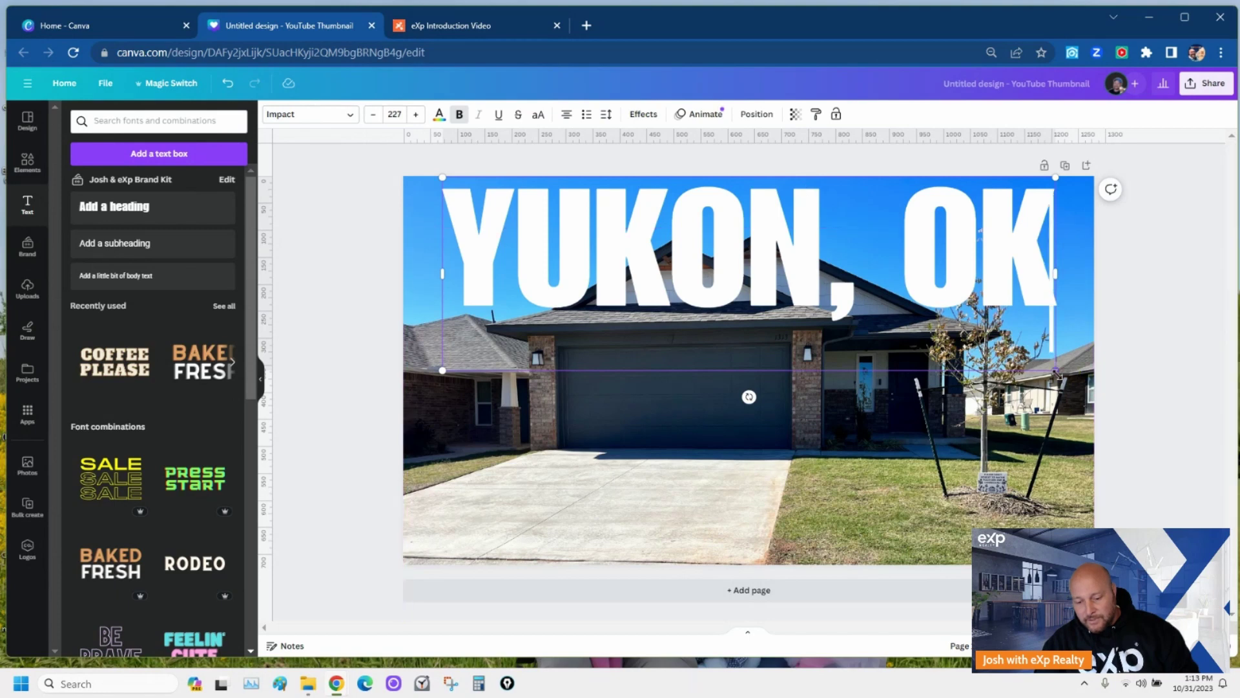
left_click_drag(1057, 373, 918, 325)
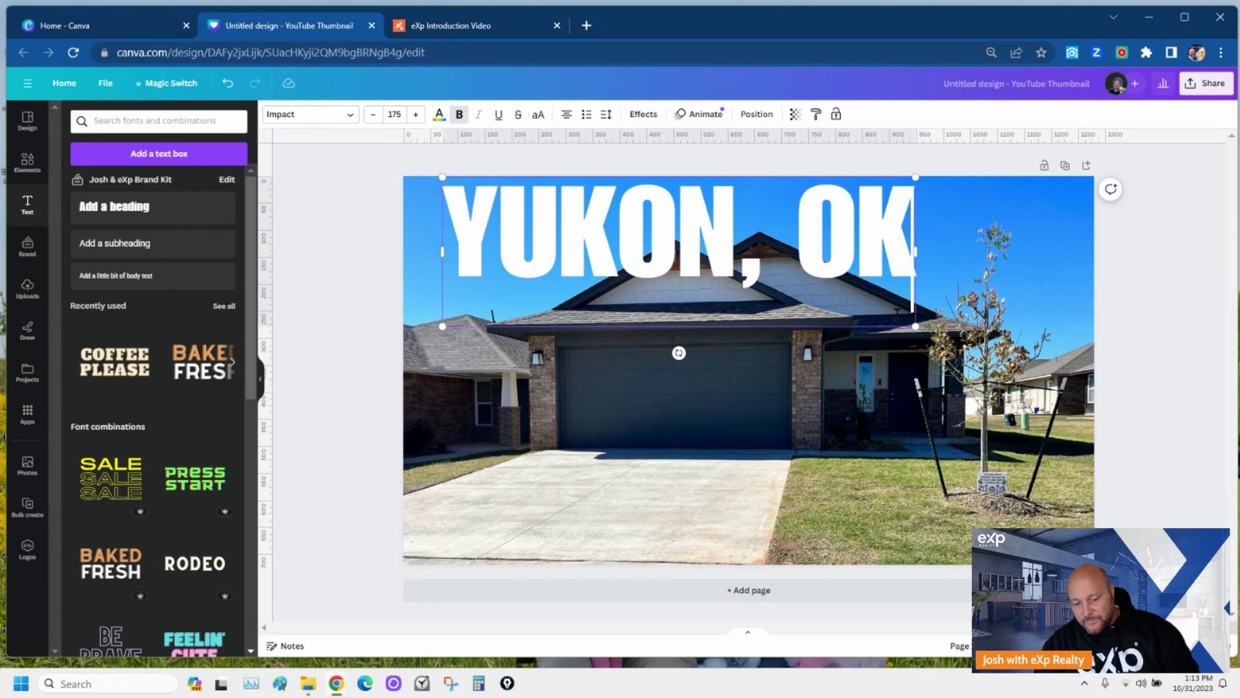
- Send the heading one layer backward so it sits between the original photo and the cut-out house
left_click(757, 115)
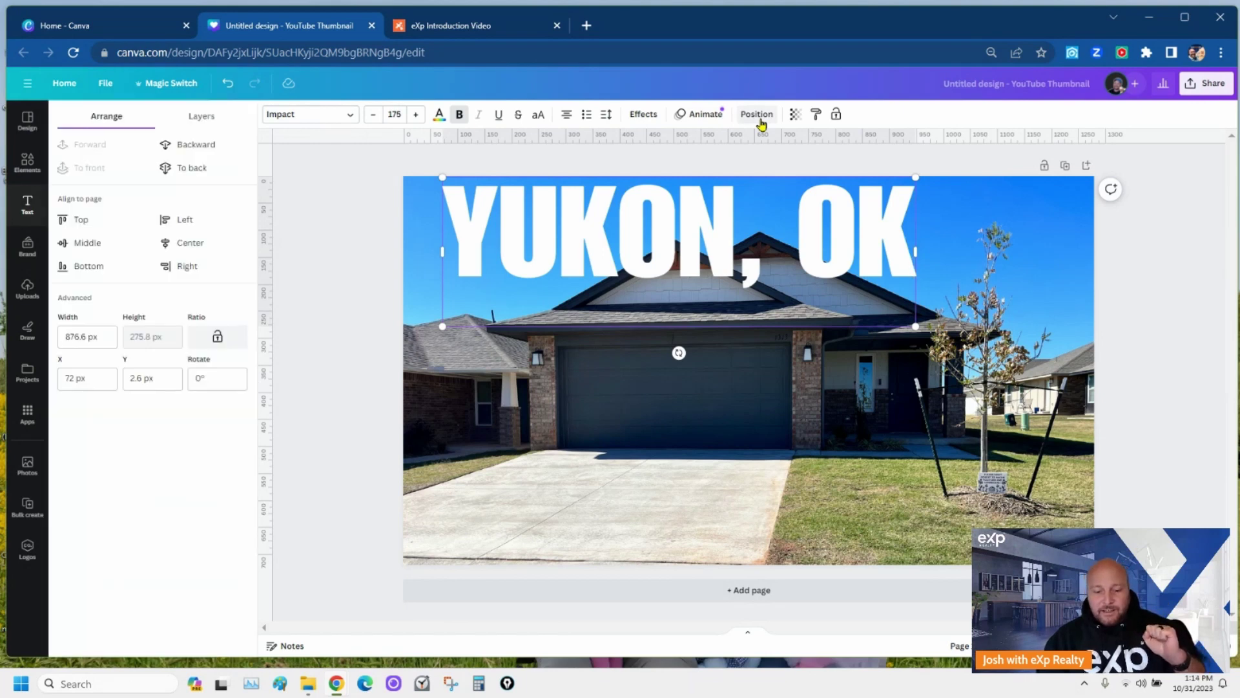
left_click(201, 153)
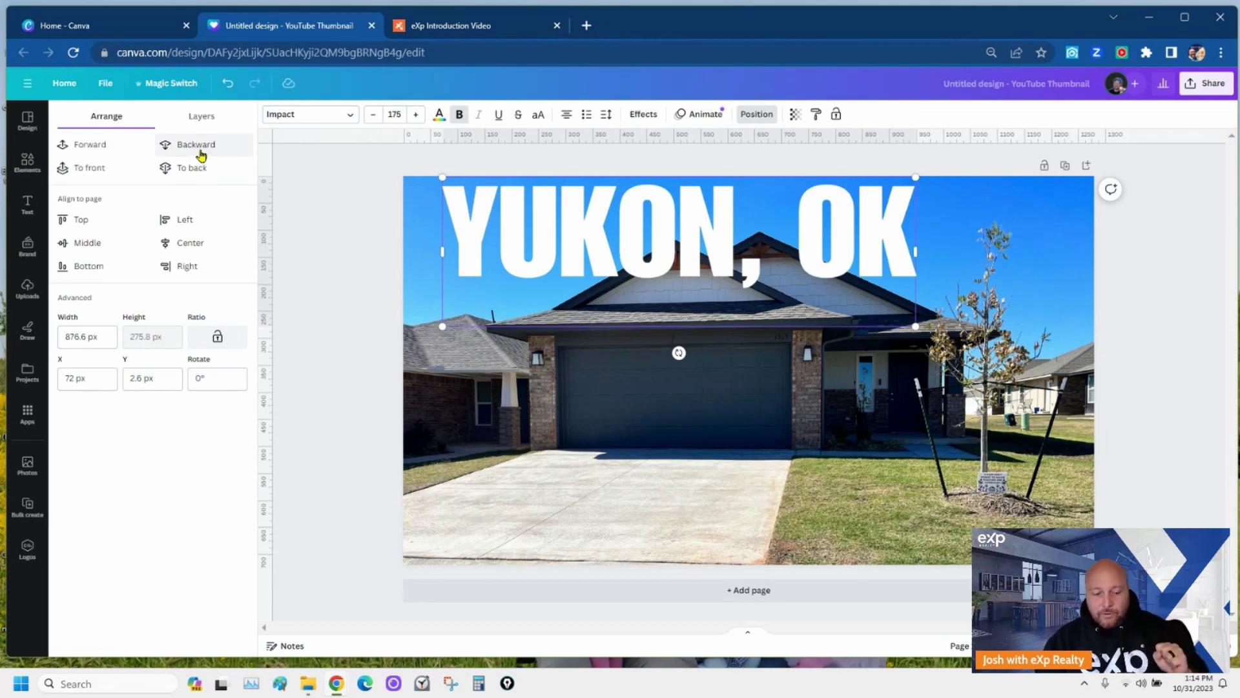
left_click(325, 211)
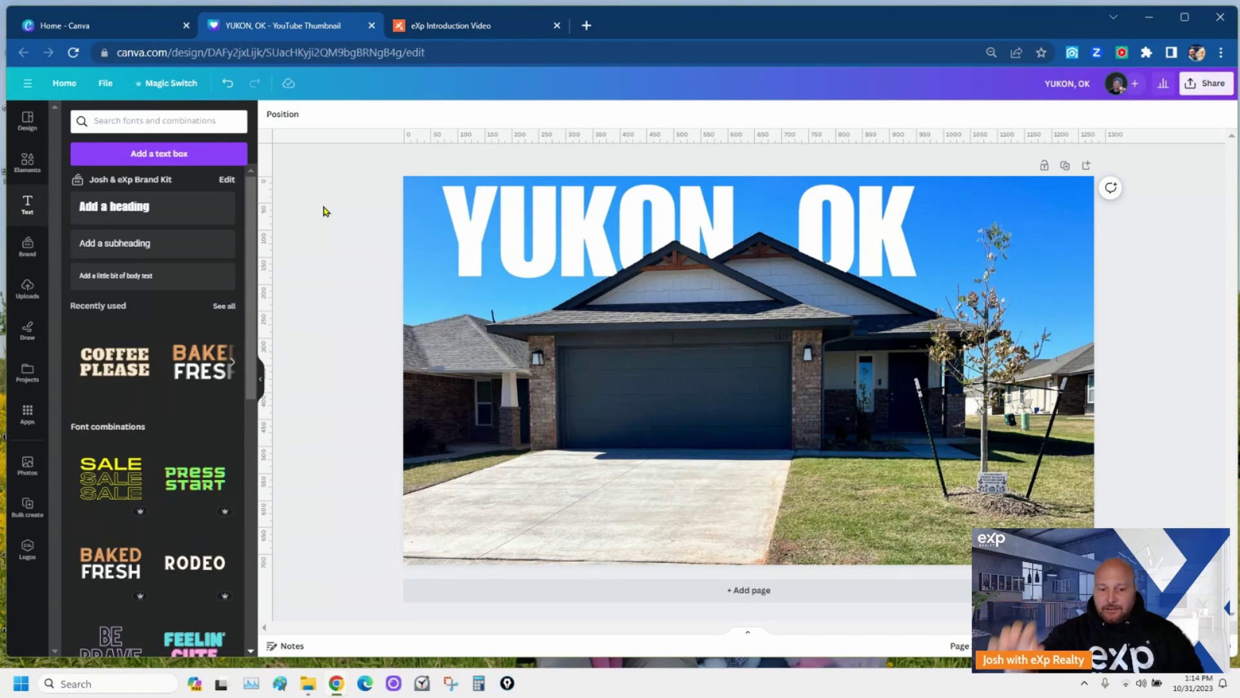
- Replace the heading's text behind the roof with "$235,000"
left_click(574, 219)
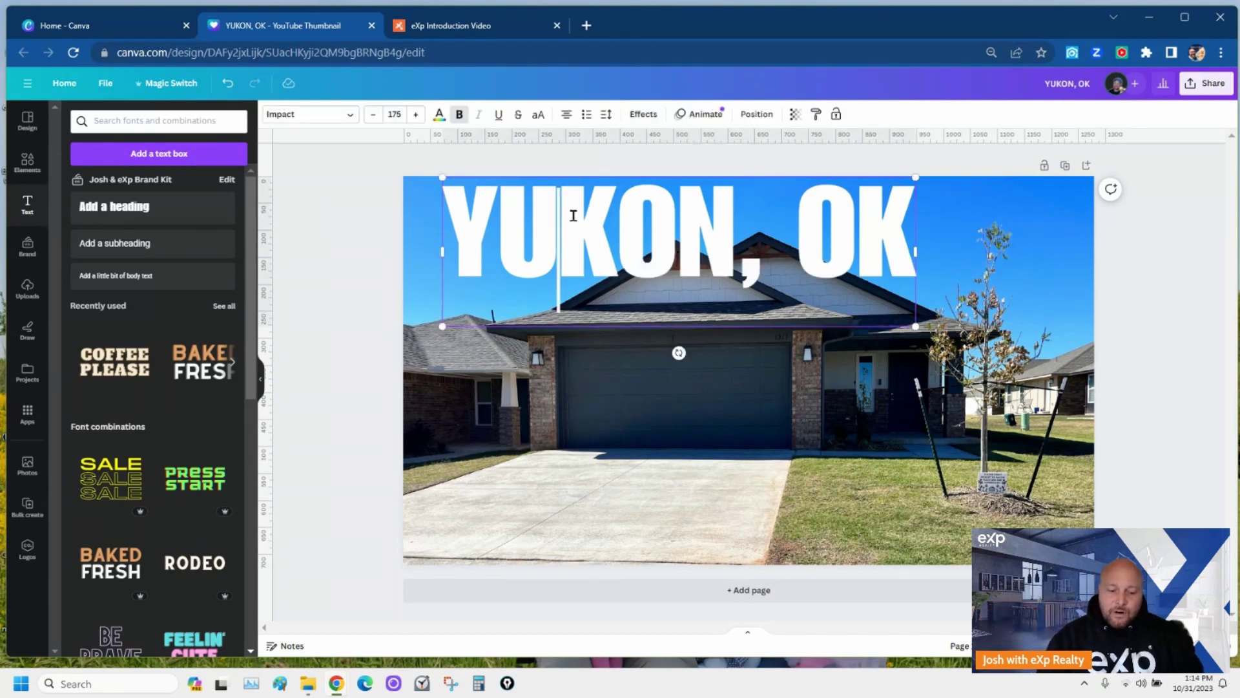
left_click(573, 215)
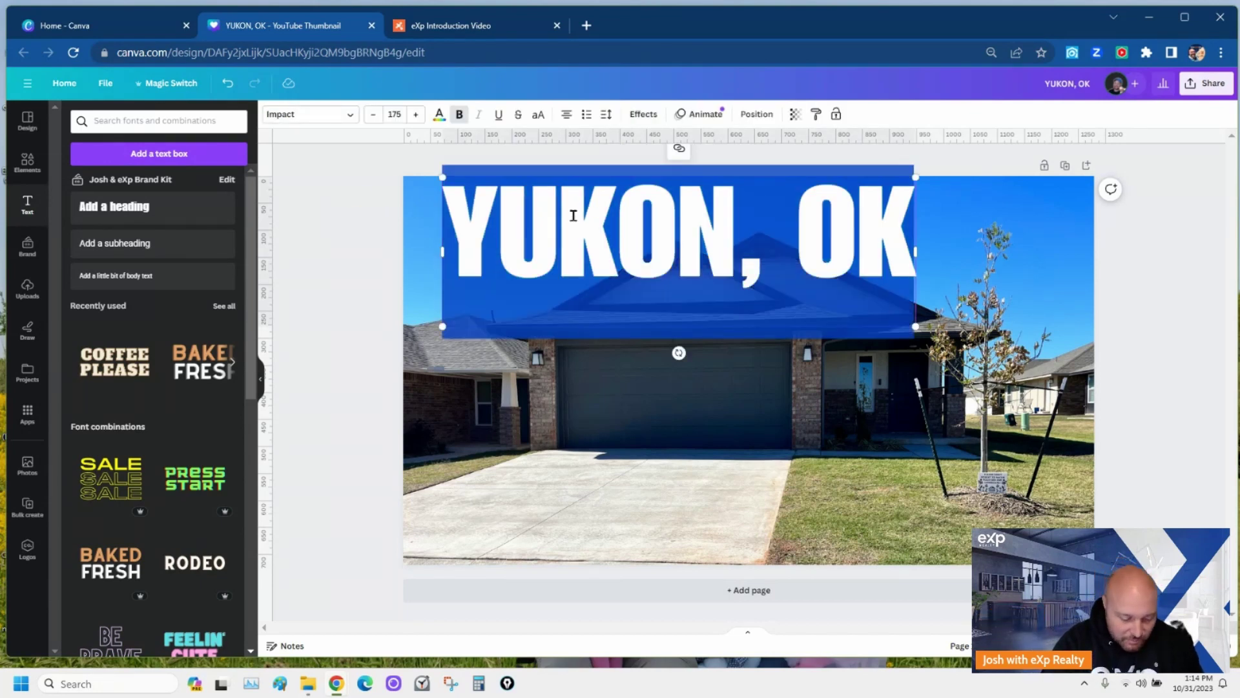
type("$235")
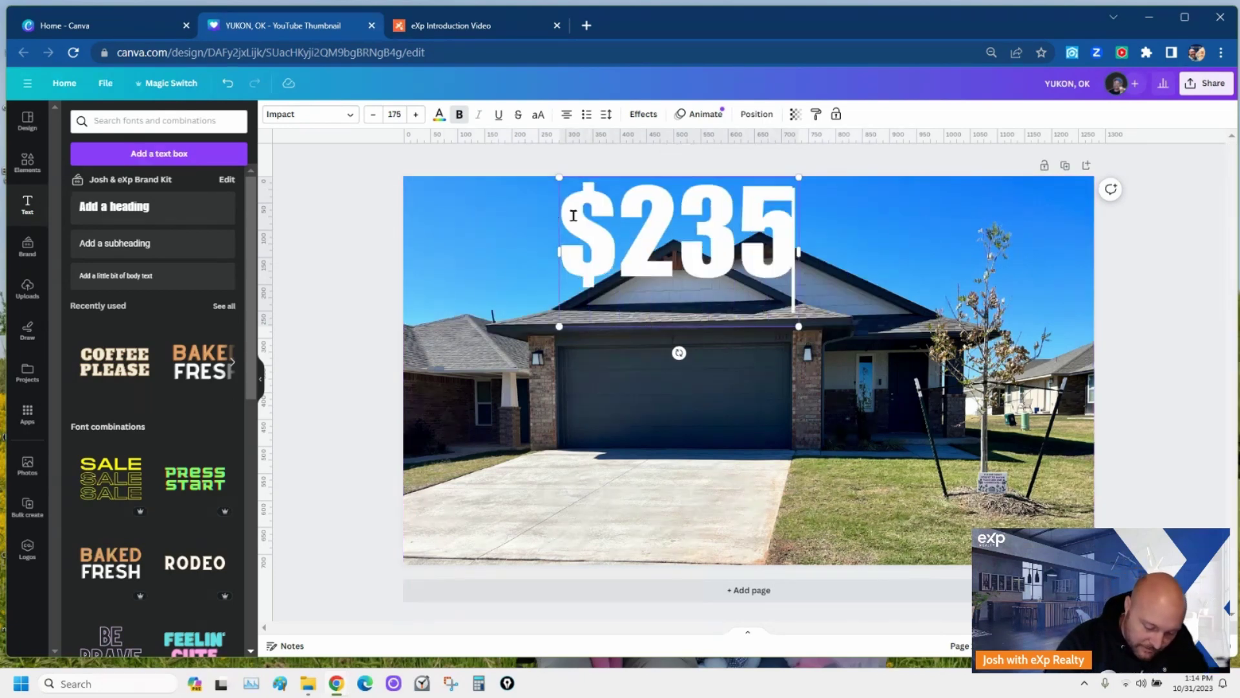
type(",000")
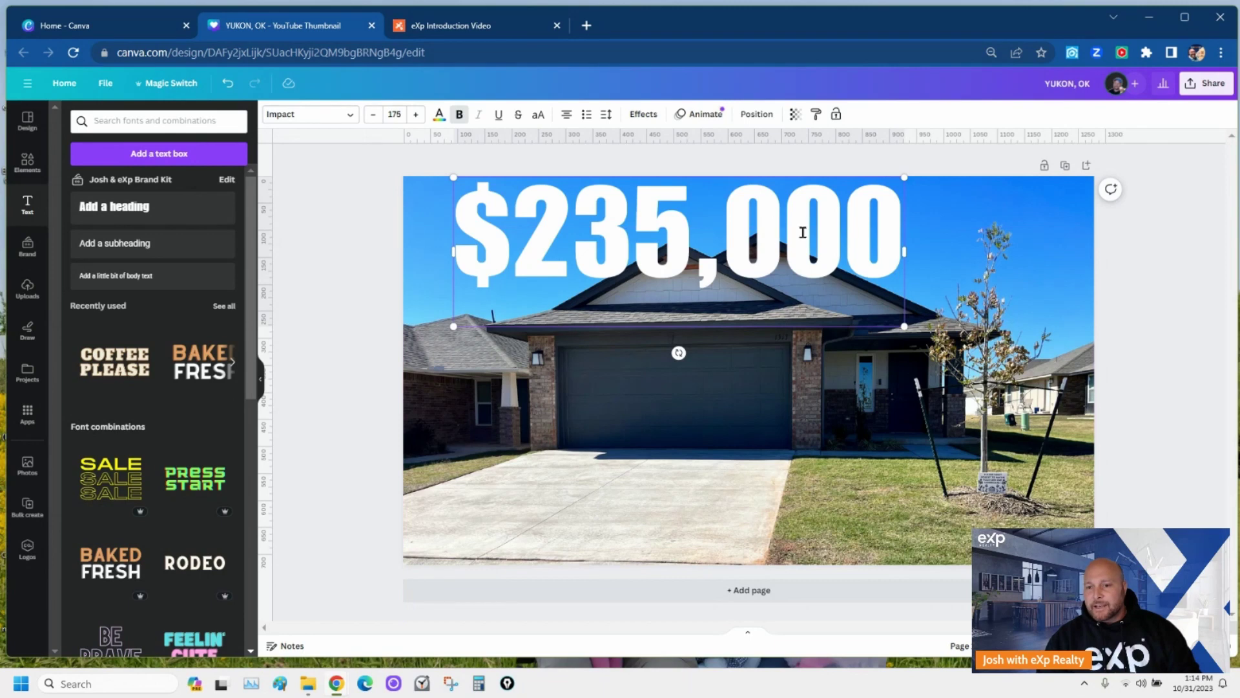
- Resize the "$235,000" heading to font size 145 and move it into the upper-left corner of the photo
left_click_drag(904, 326, 801, 277)
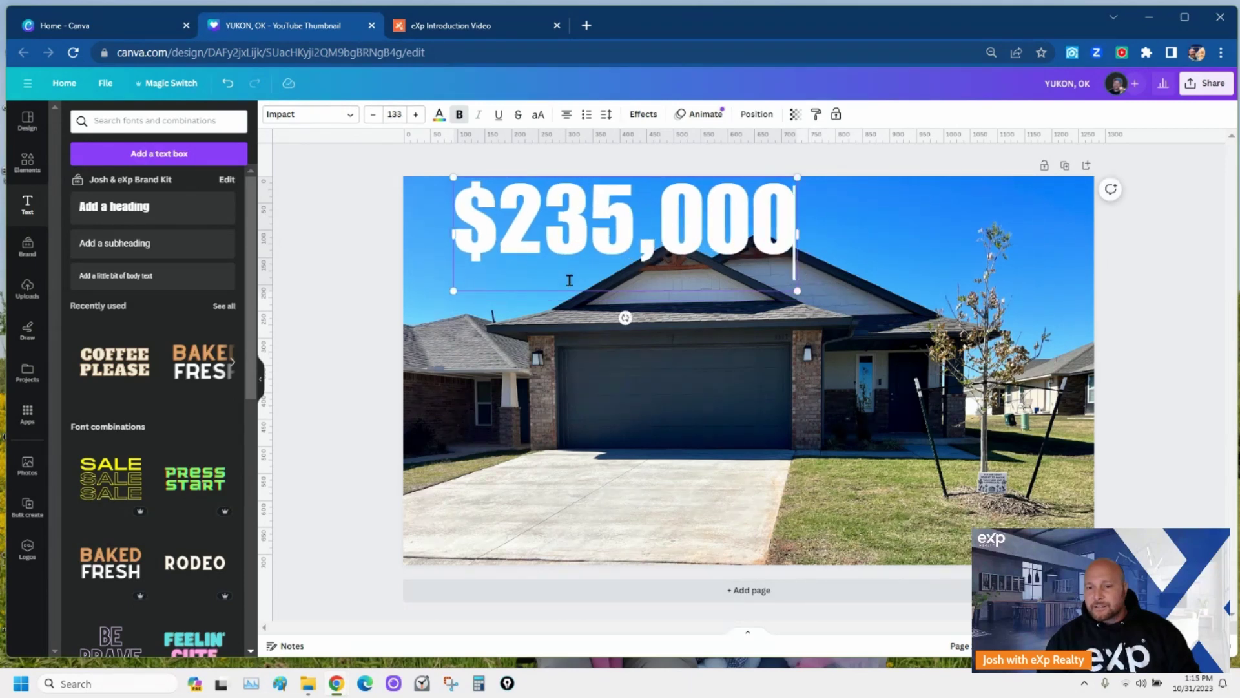
left_click_drag(566, 295, 529, 306)
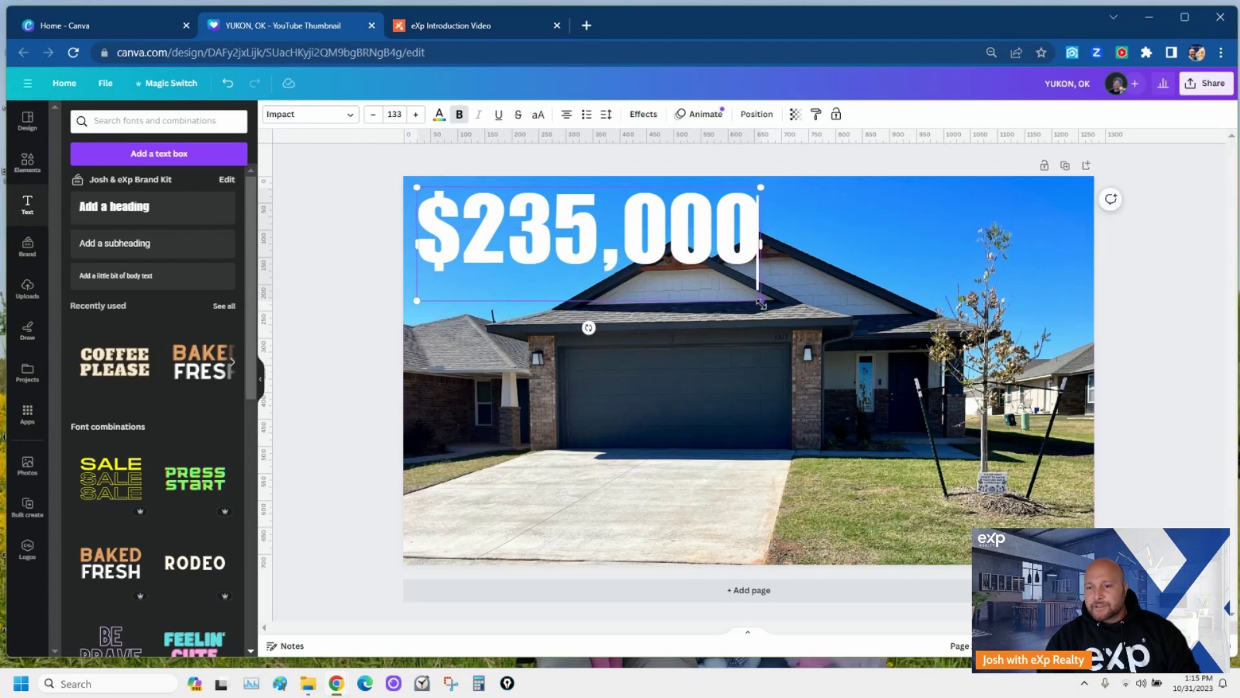
left_click_drag(761, 300, 792, 313)
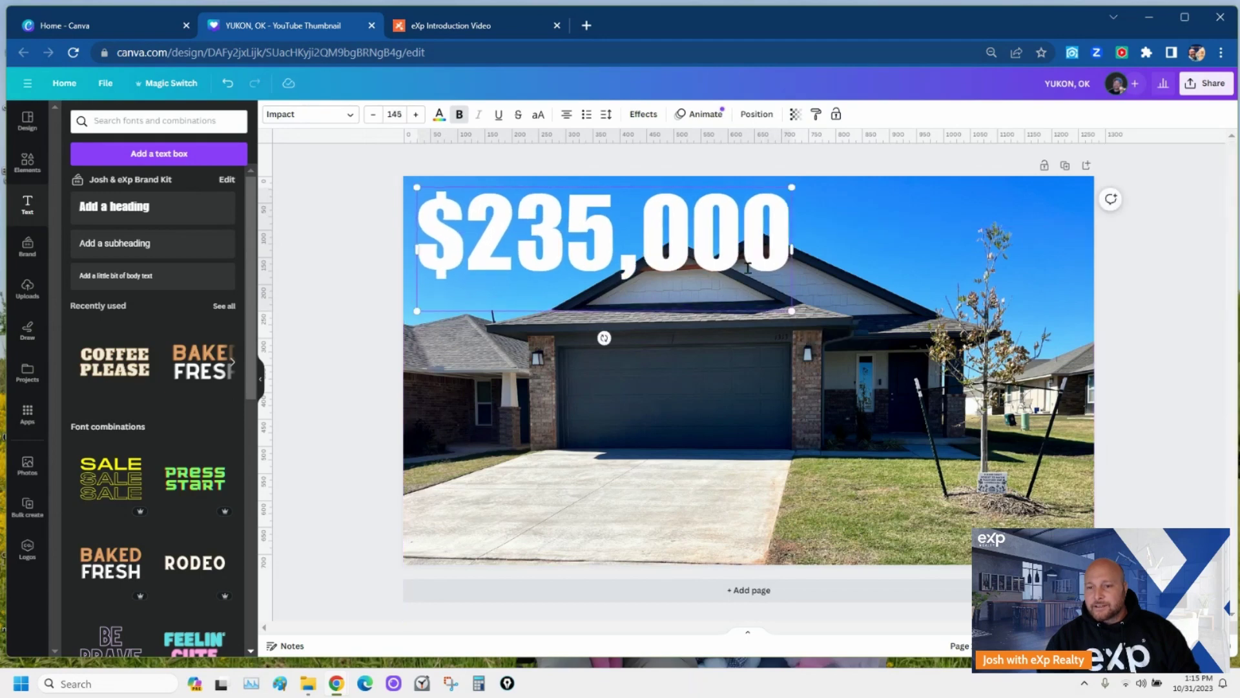
left_click_drag(709, 312, 708, 307)
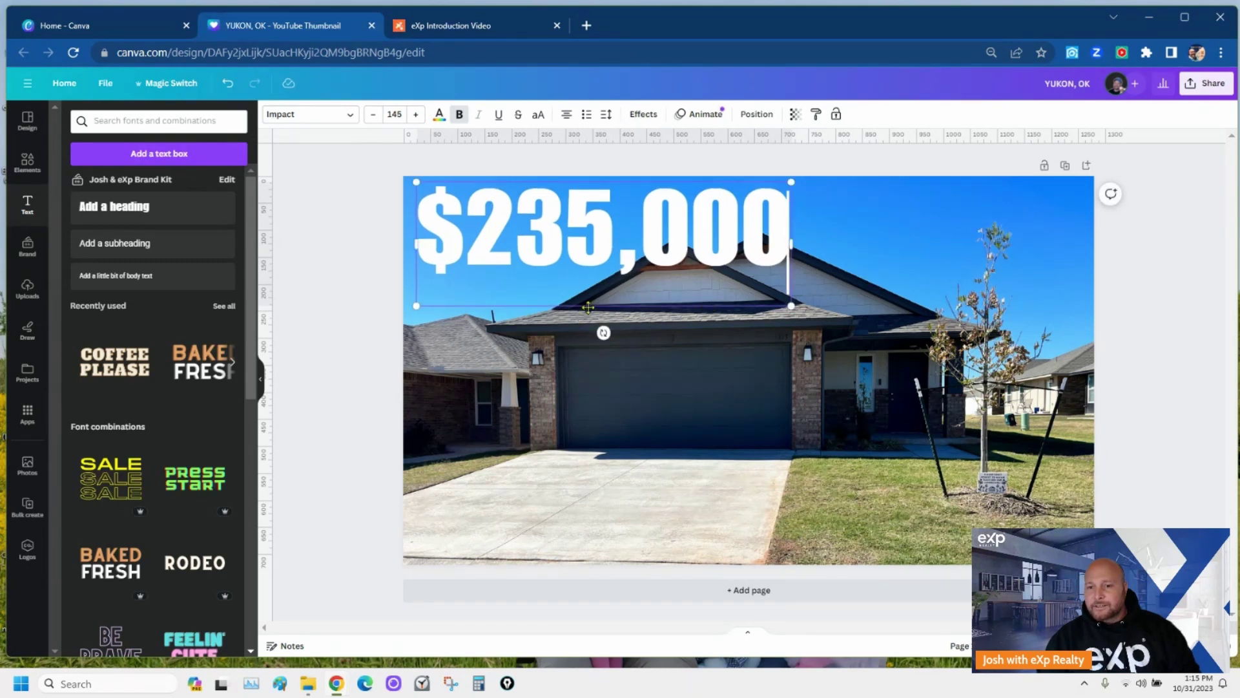
left_click(347, 261)
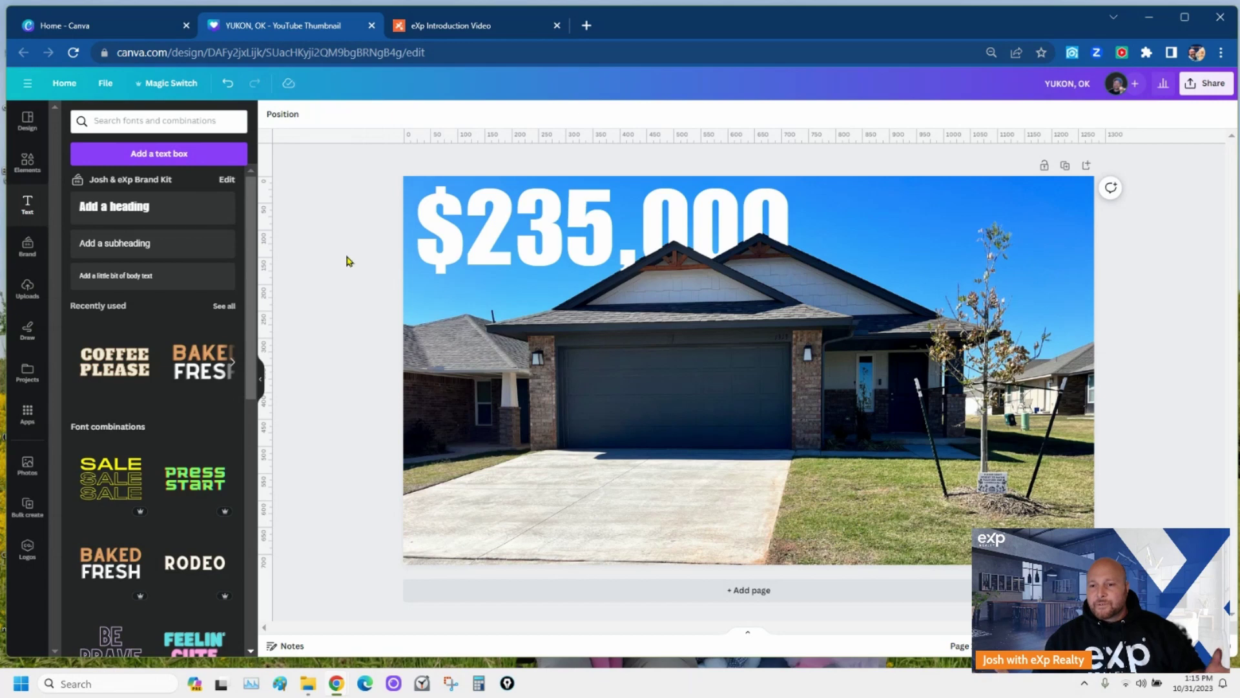
- Add the word "Dollars" after "$235,000" in the heading
left_click(506, 226)
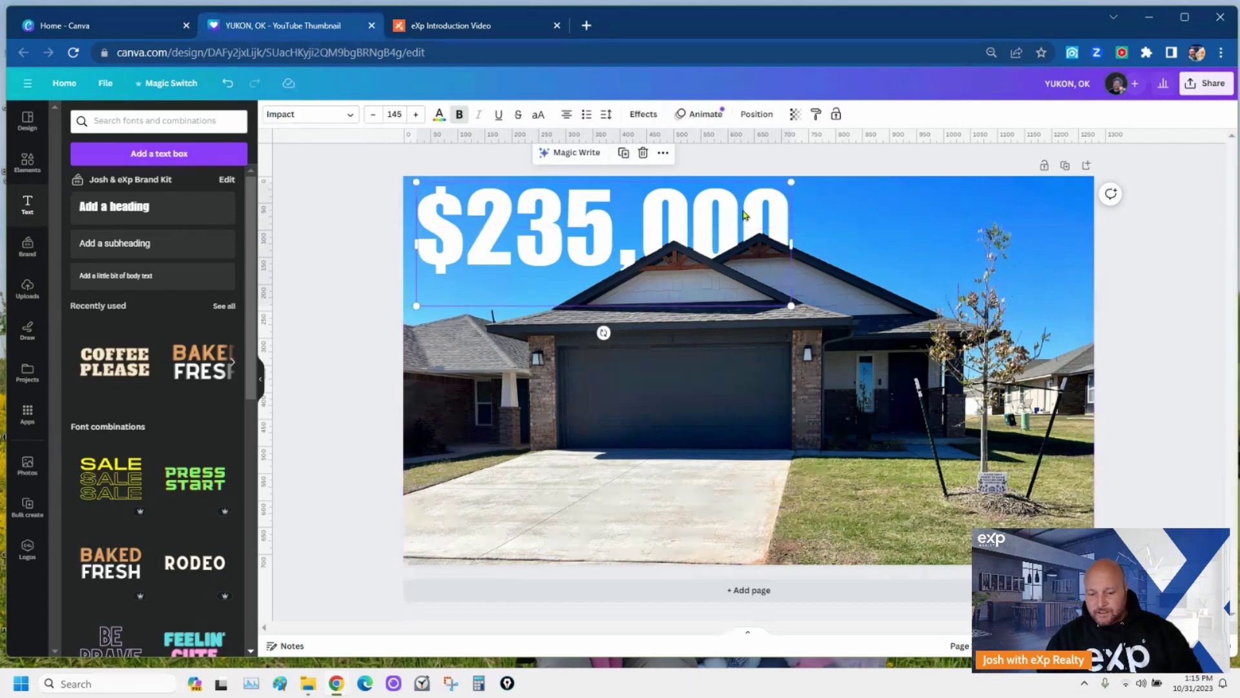
left_click(776, 204)
key("Return")
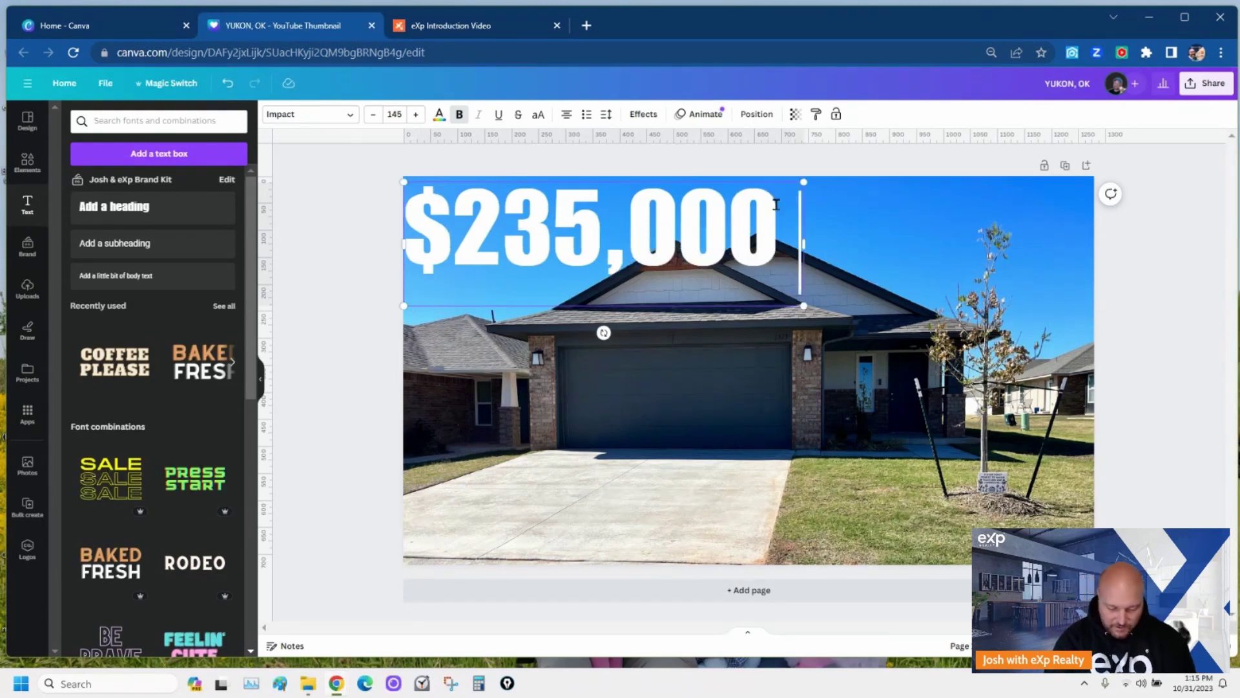
type("dOLLARS")
key("BackSpace")
key("BackSpace")
key("BackSpace")
key("BackSpace")
key("BackSpace")
key("BackSpace")
key("BackSpace")
key("BackSpace")
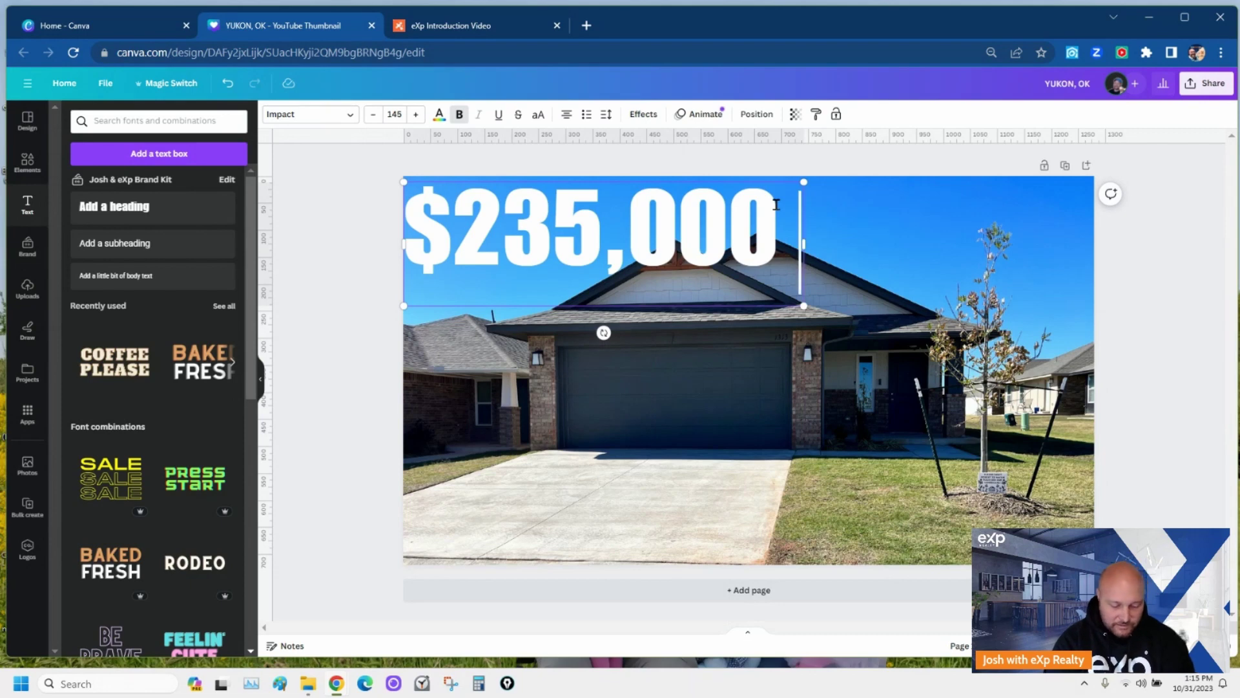
key("Return")
type("Dollars")
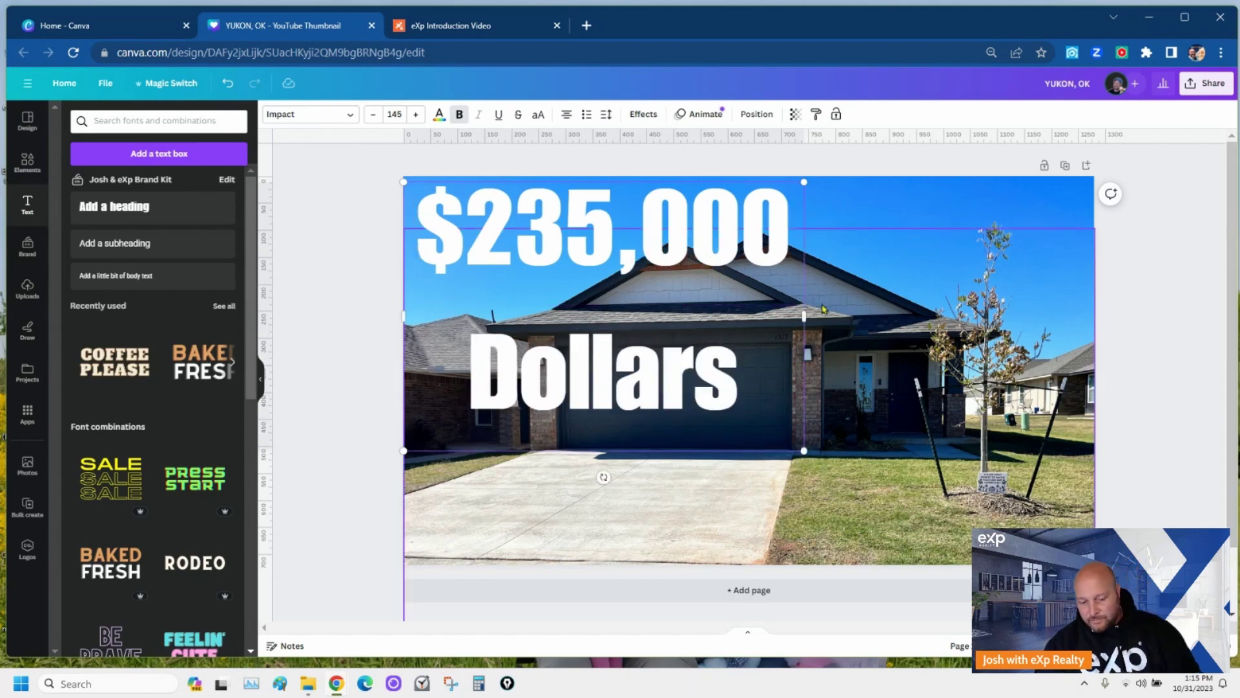
- Fit the "$235,000 Dollars" heading on one line in a wider text box at font size 140 and center it across the page
left_click_drag(804, 316, 1065, 301)
key("ctrl+a")
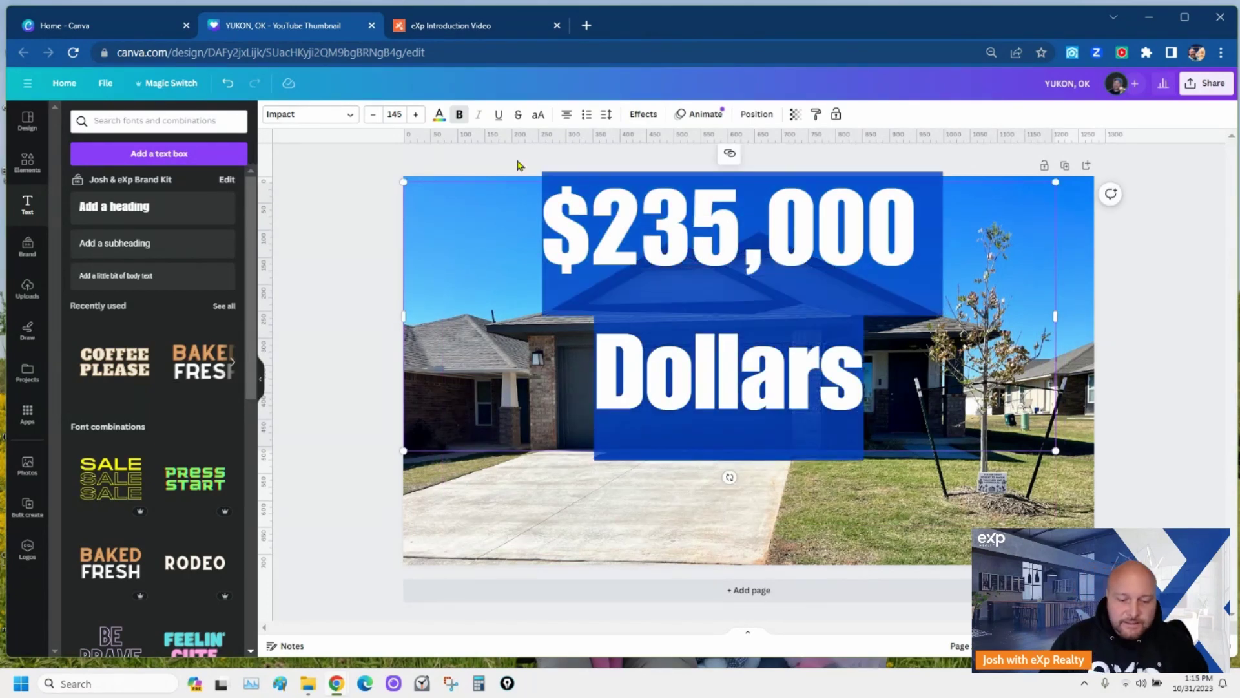
left_click(373, 115)
left_click(373, 114)
left_click(373, 114)
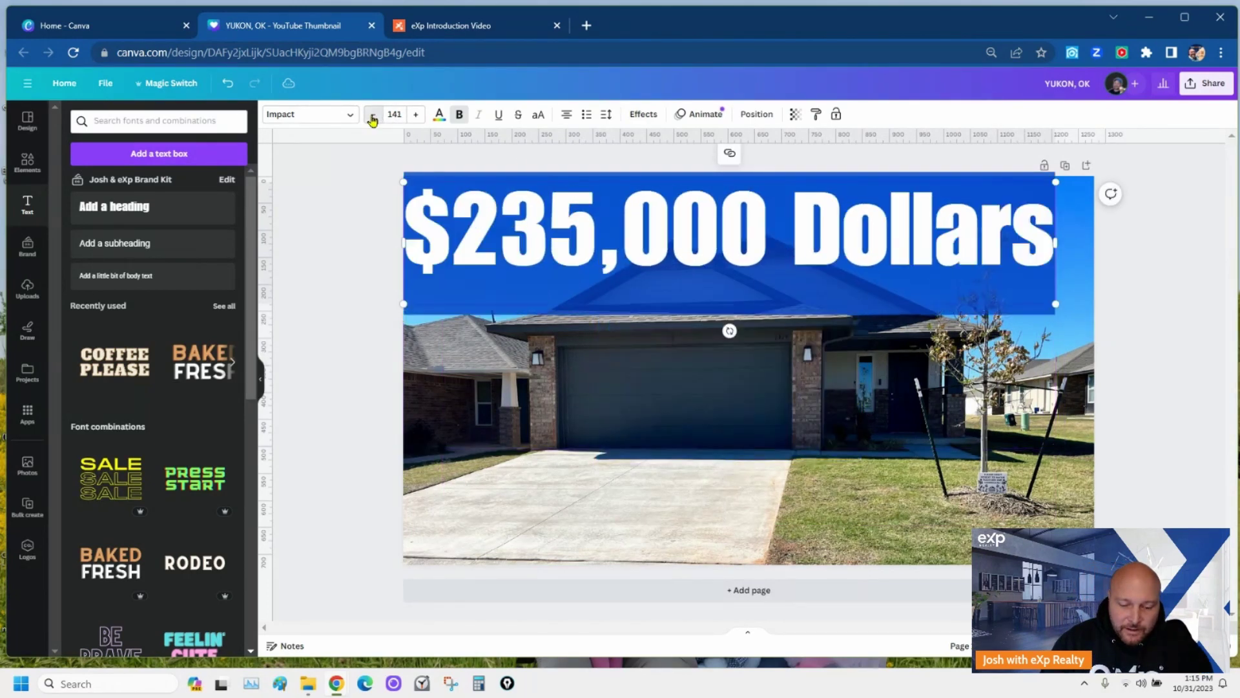
left_click(367, 189)
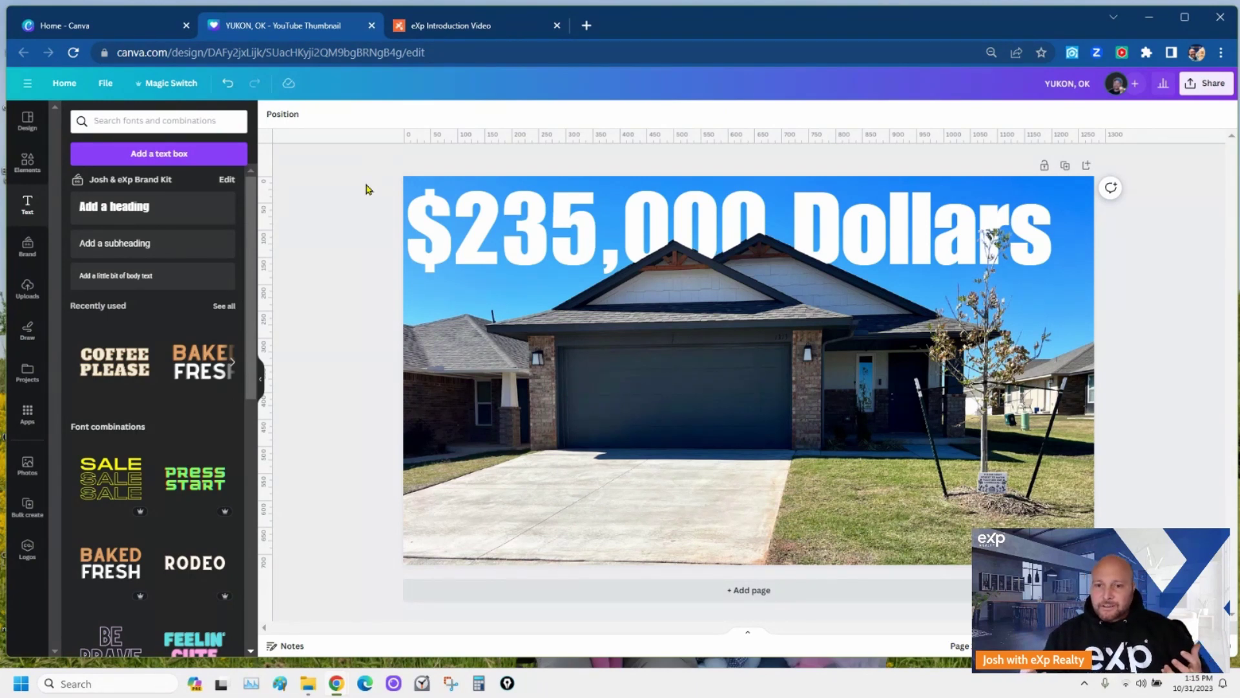
left_click_drag(470, 219, 486, 224)
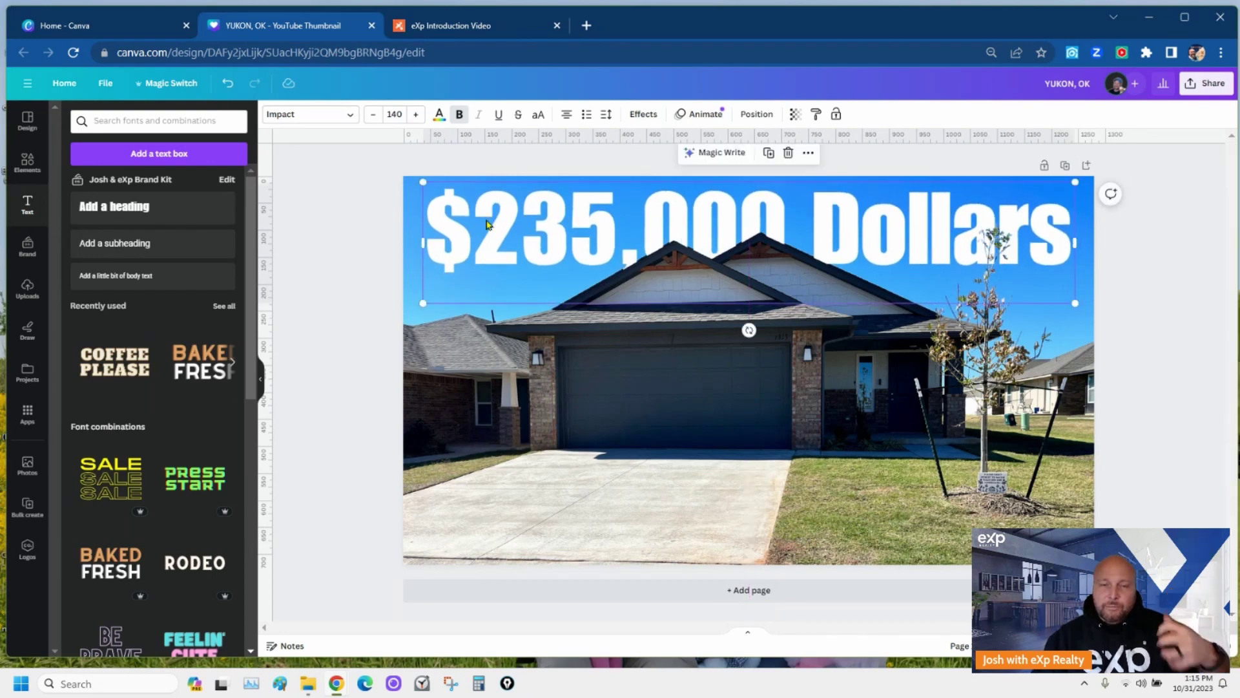